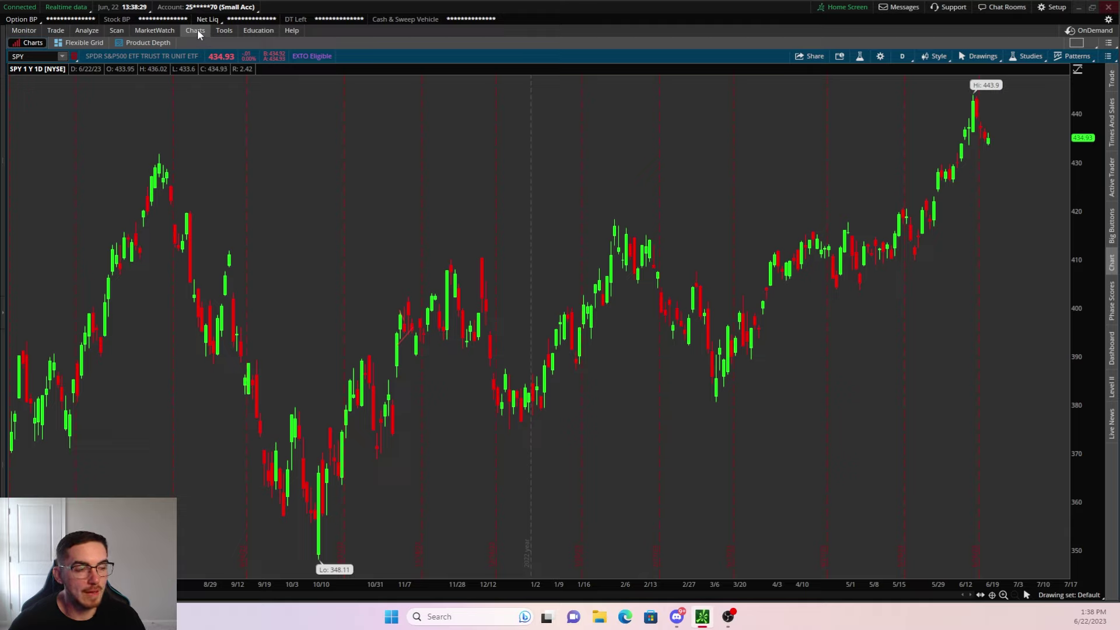
- Switch to Flexible Grid, delete the top cell, split the right column into two cells, and disable Customize grid
{"action": "left_click", "coordinate": [80, 43]}
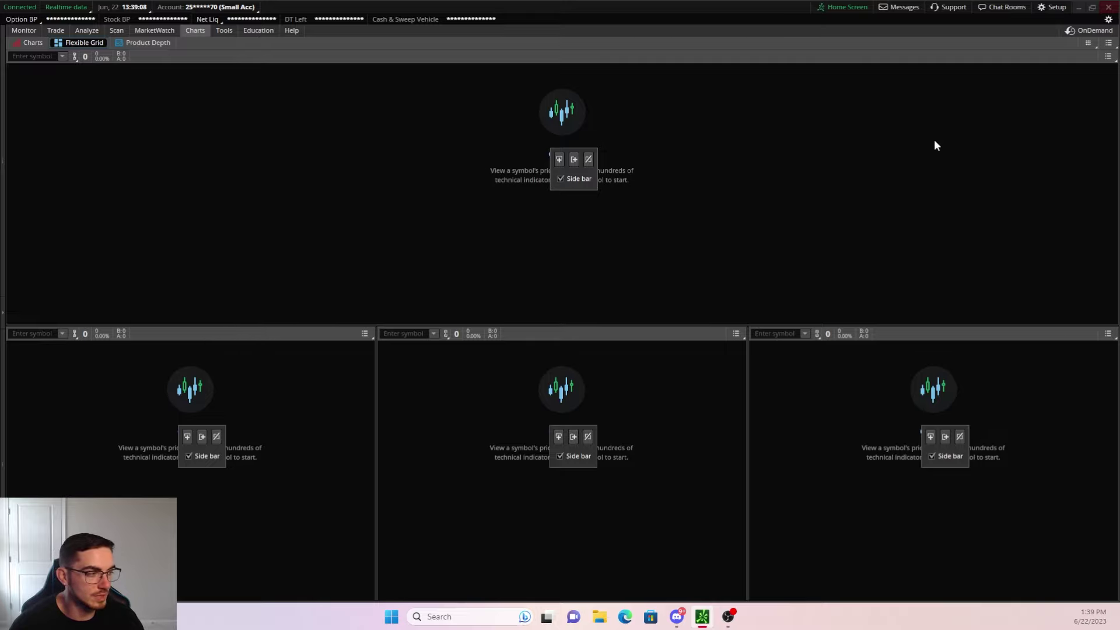
{"action": "left_click", "coordinate": [588, 159]}
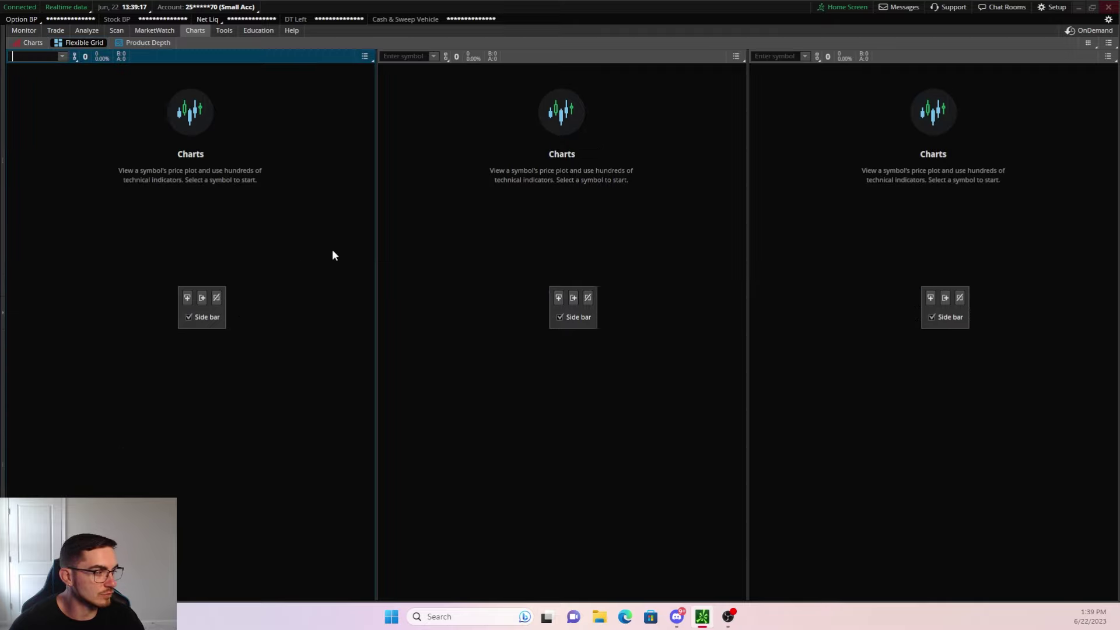
{"action": "left_click", "coordinate": [932, 298]}
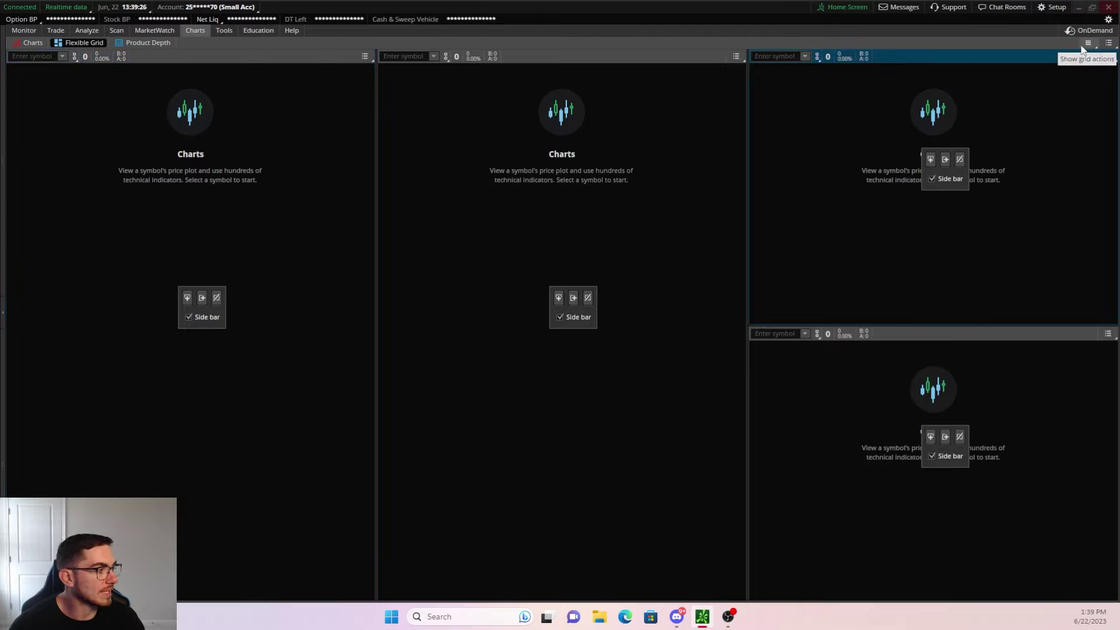
{"action": "left_click", "coordinate": [1085, 46]}
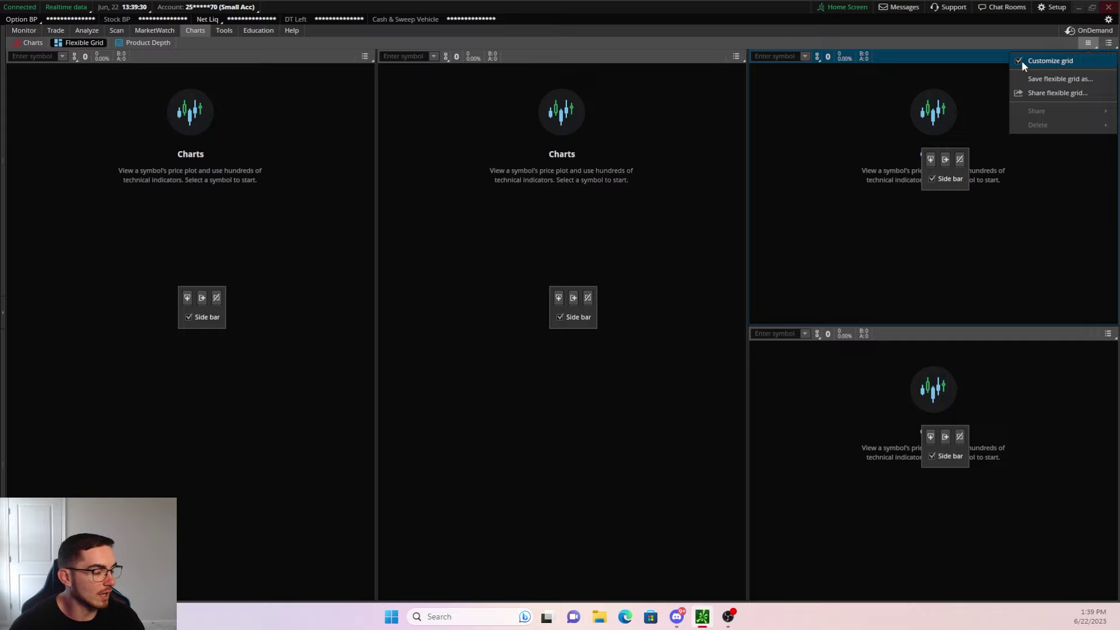
{"action": "left_click", "coordinate": [1049, 61]}
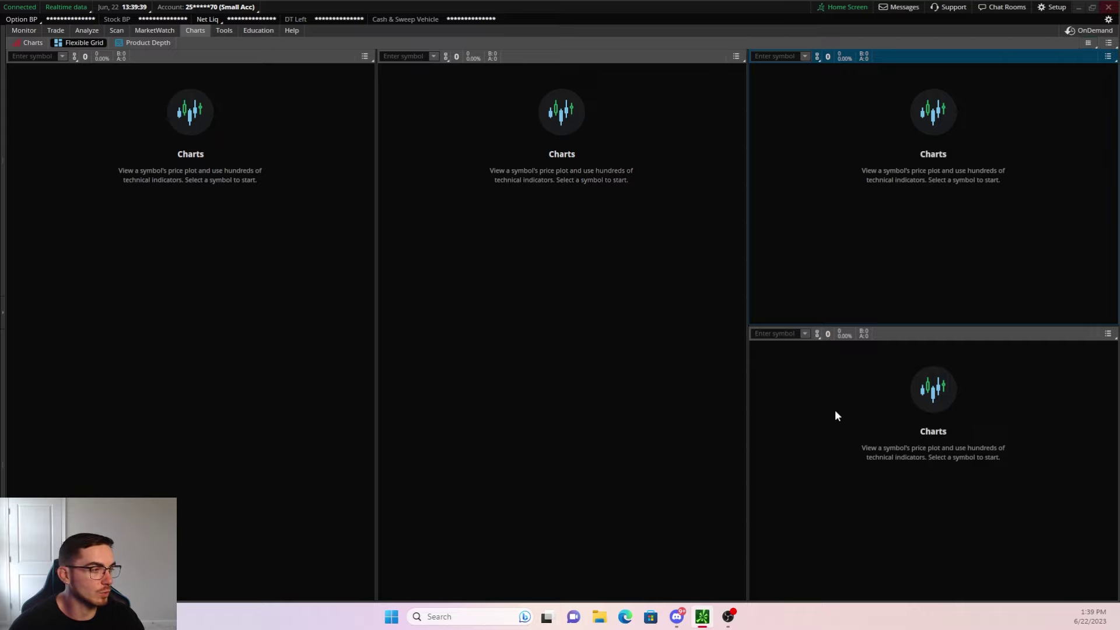
- Link the first chart to the Red group and select VWAP from a 'vwap' search in Edit Studies
{"action": "left_click", "coordinate": [74, 56]}
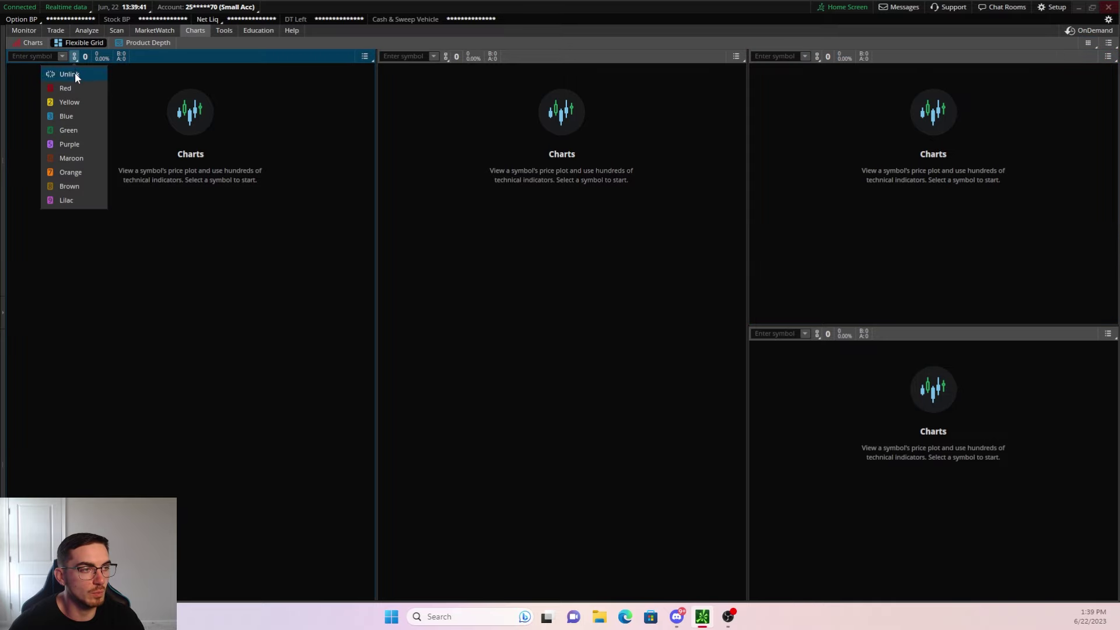
{"action": "left_click", "coordinate": [70, 86]}
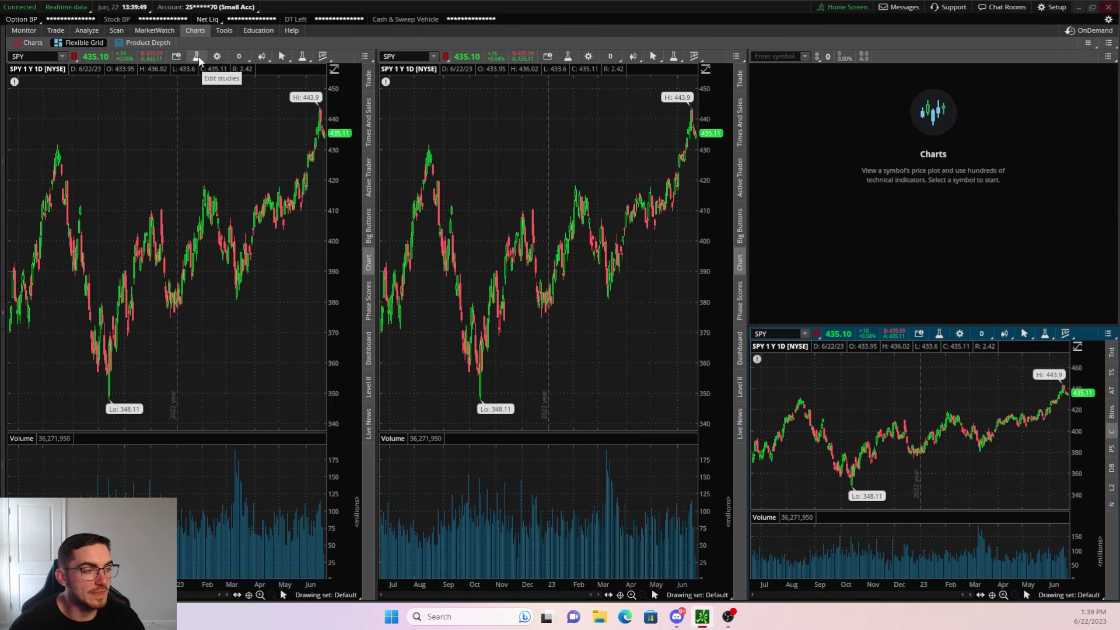
{"action": "left_click", "coordinate": [197, 57]}
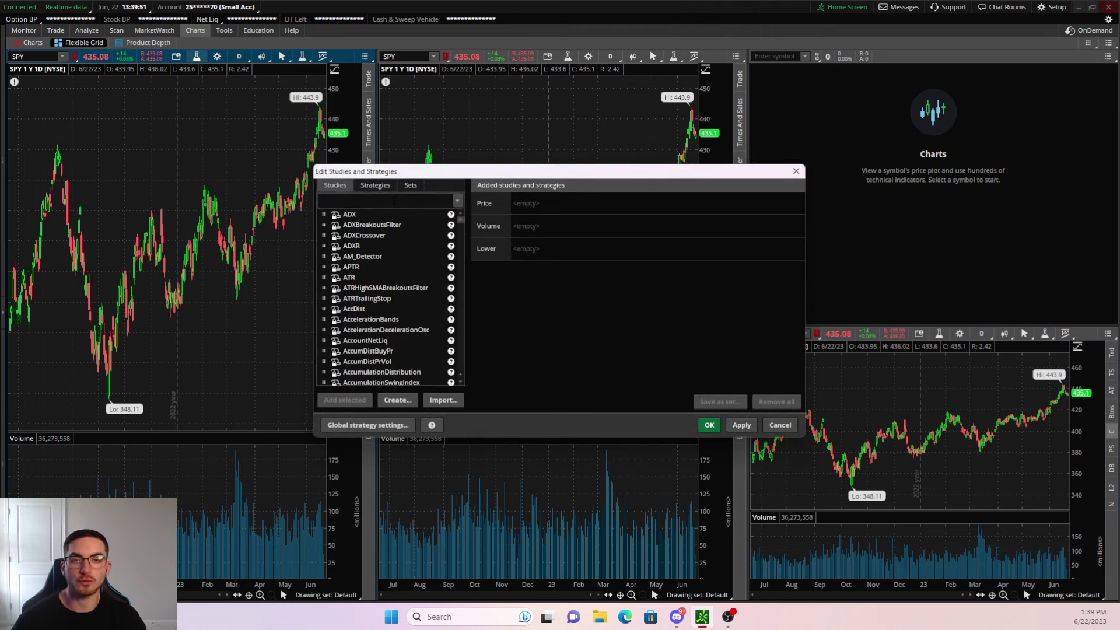
{"action": "type", "text": "vwap"}
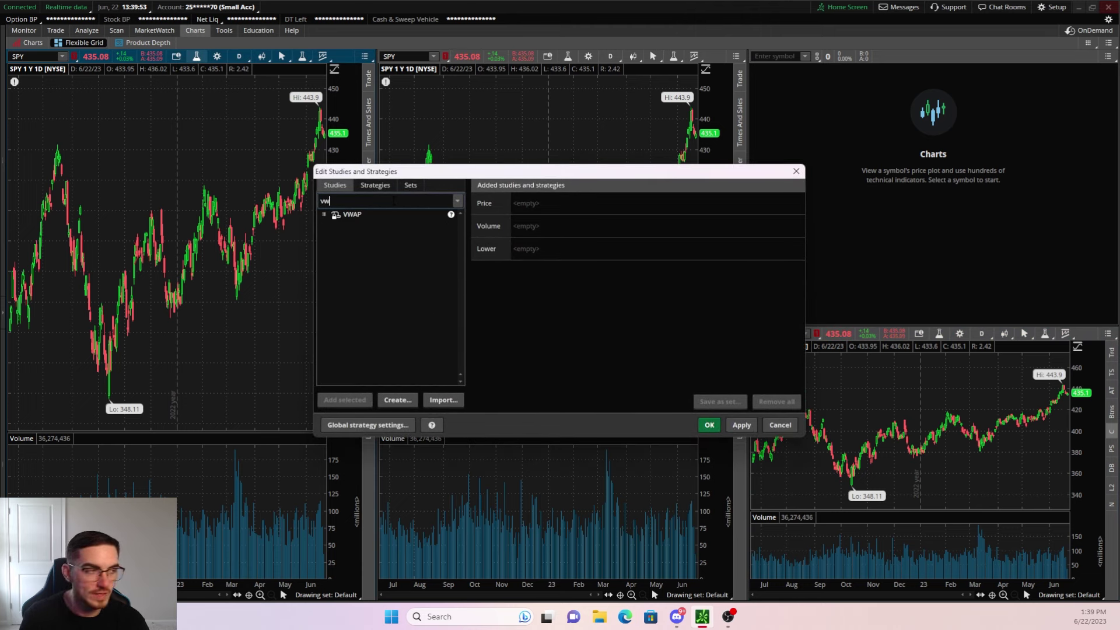
{"action": "left_click", "coordinate": [366, 207]}
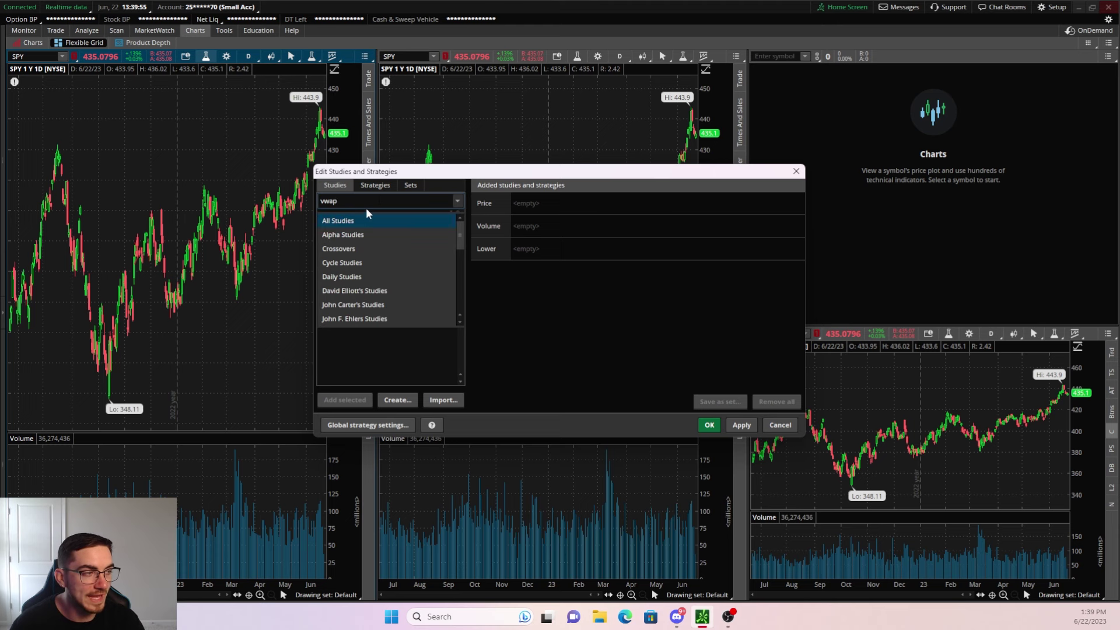
{"action": "left_click", "coordinate": [452, 358]}
{"action": "left_click", "coordinate": [352, 217]}
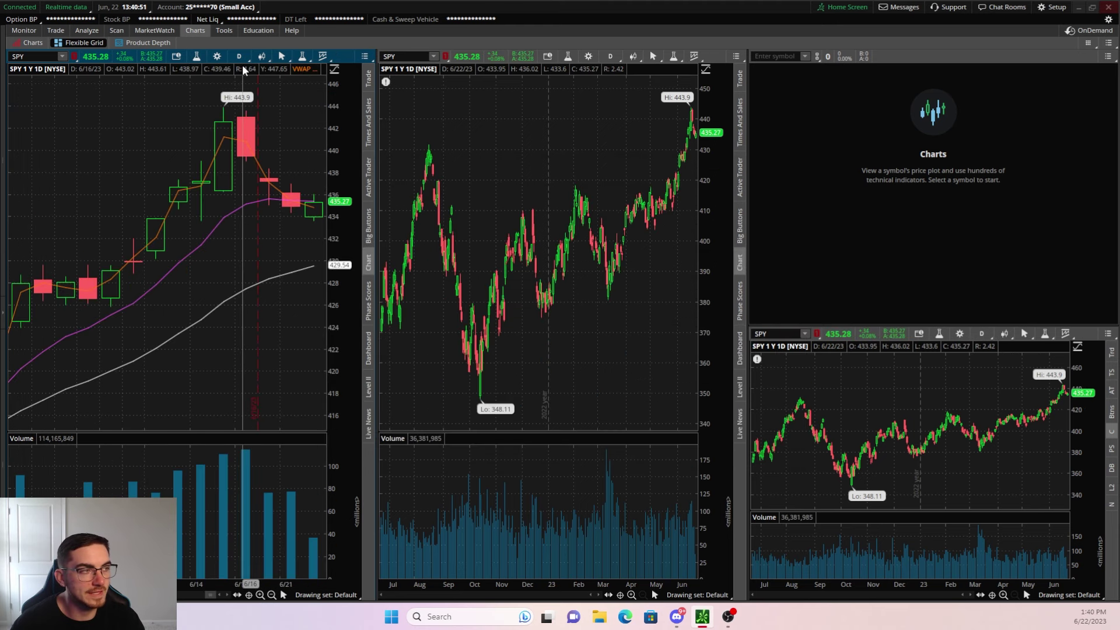
- Save the left chart's studies as a study set named DT
{"action": "right_click", "coordinate": [94, 143]}
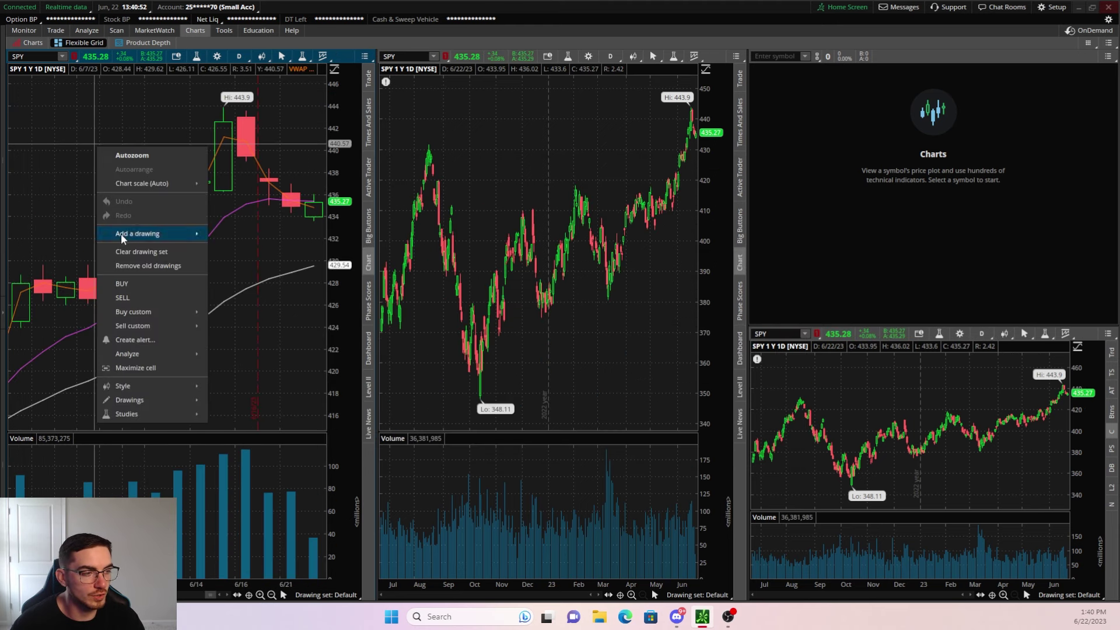
{"action": "mouse_move", "coordinate": [146, 414]}
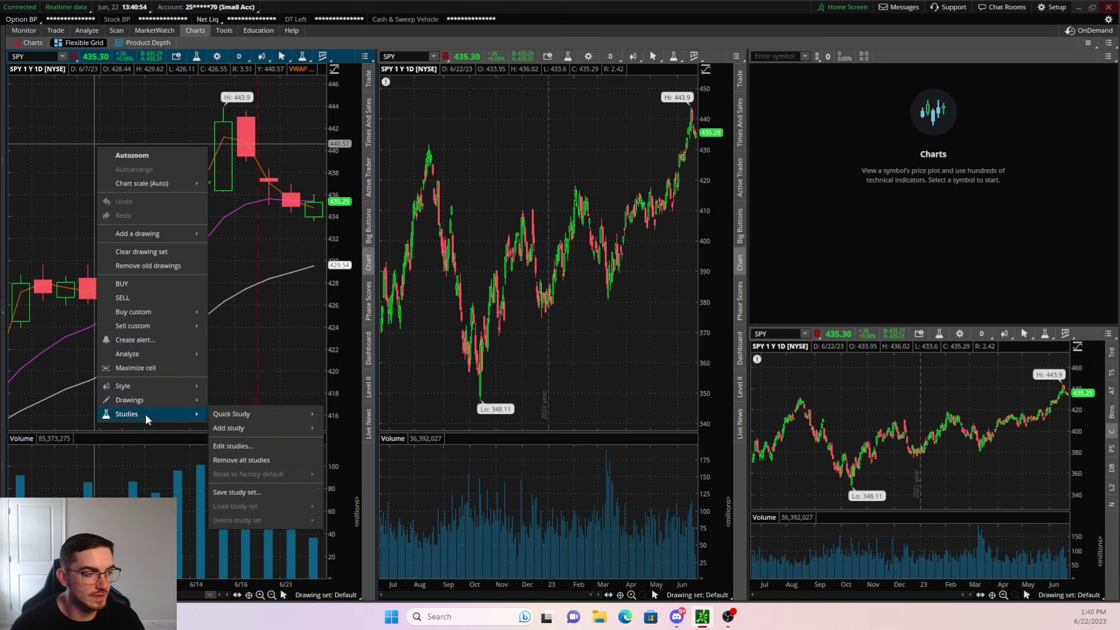
{"action": "left_click", "coordinate": [245, 493]}
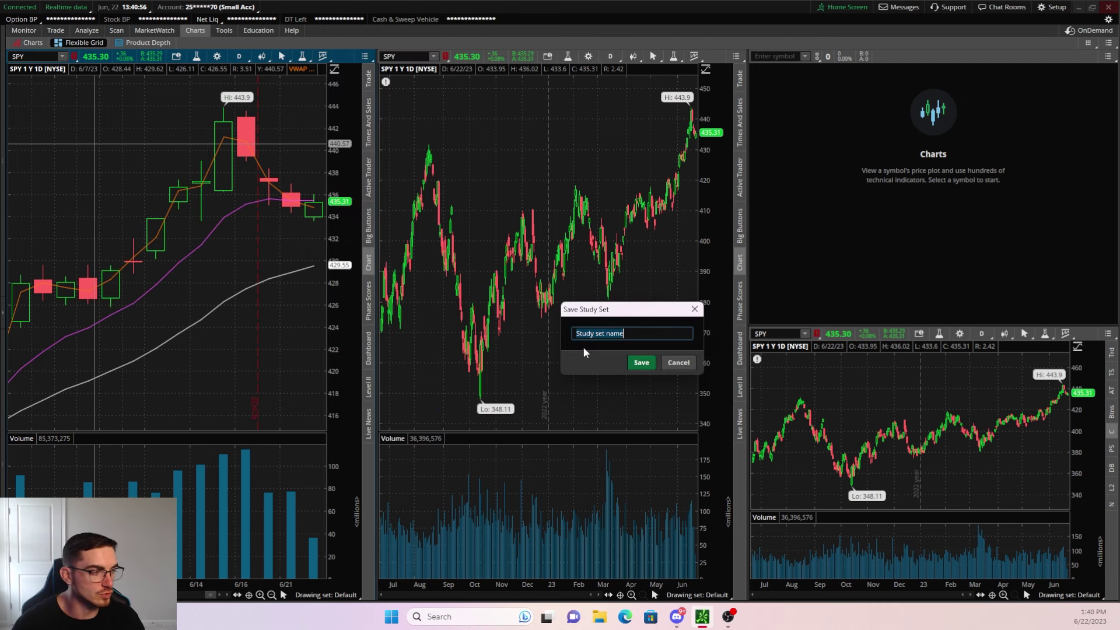
{"action": "type", "text": "DT"}
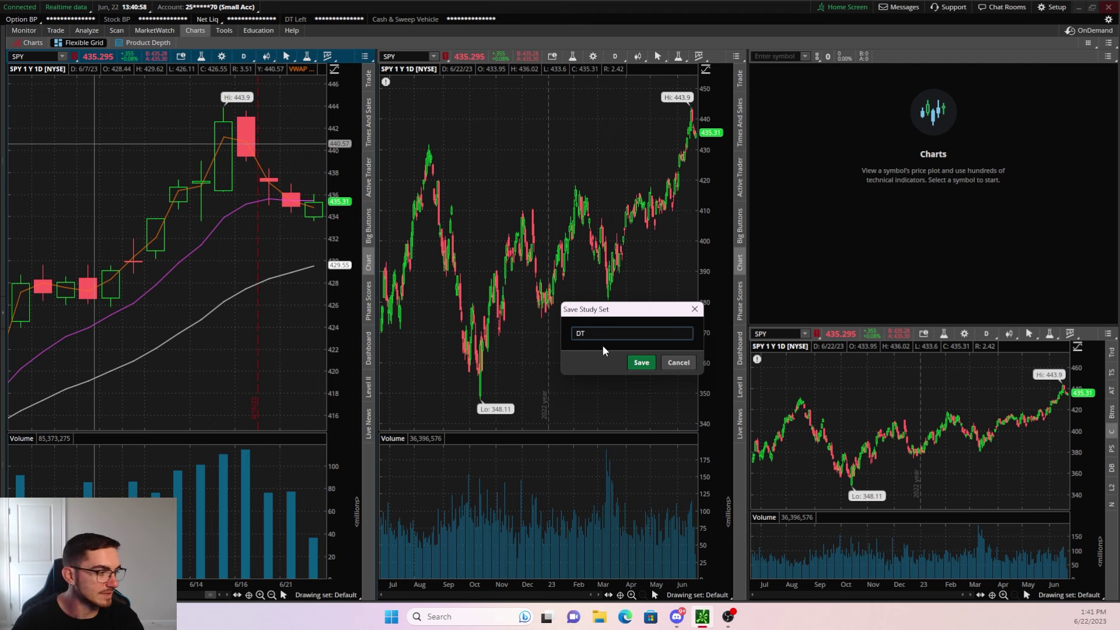
{"action": "left_click", "coordinate": [639, 363]}
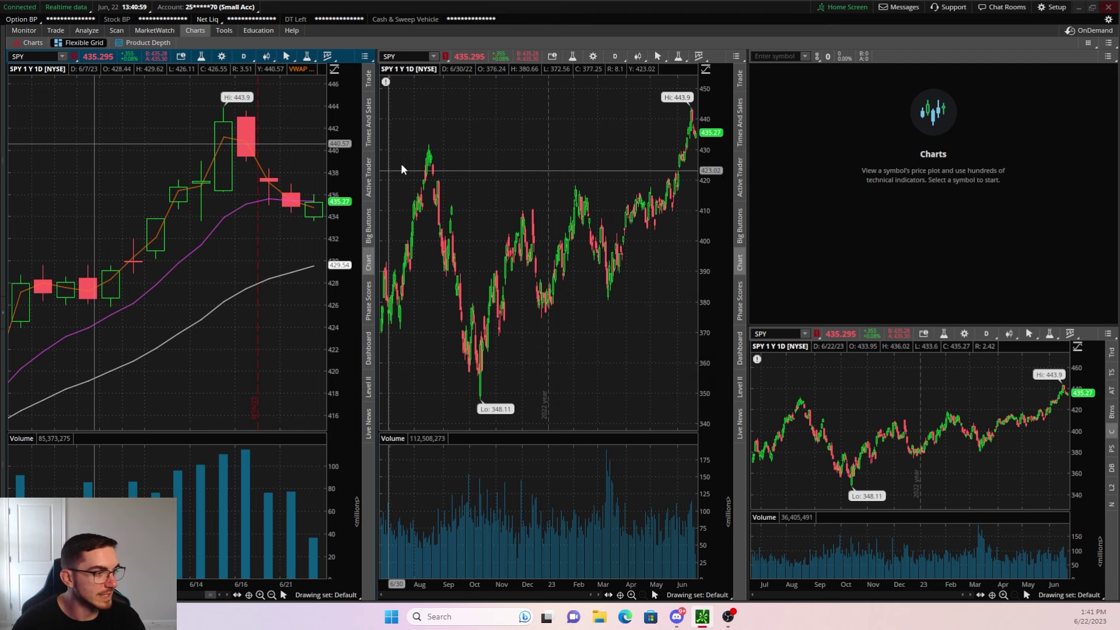
- Load the DT study set onto the middle and lower-right charts
{"action": "right_click", "coordinate": [591, 133]}
{"action": "mouse_move", "coordinate": [639, 412]}
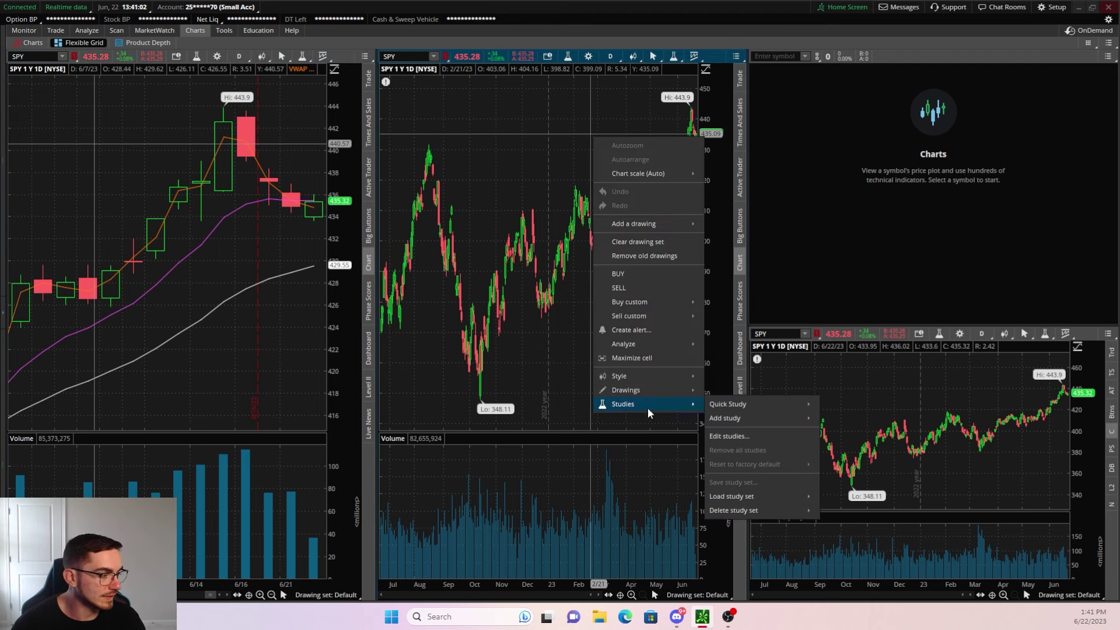
{"action": "mouse_move", "coordinate": [795, 496]}
{"action": "left_click", "coordinate": [830, 500]}
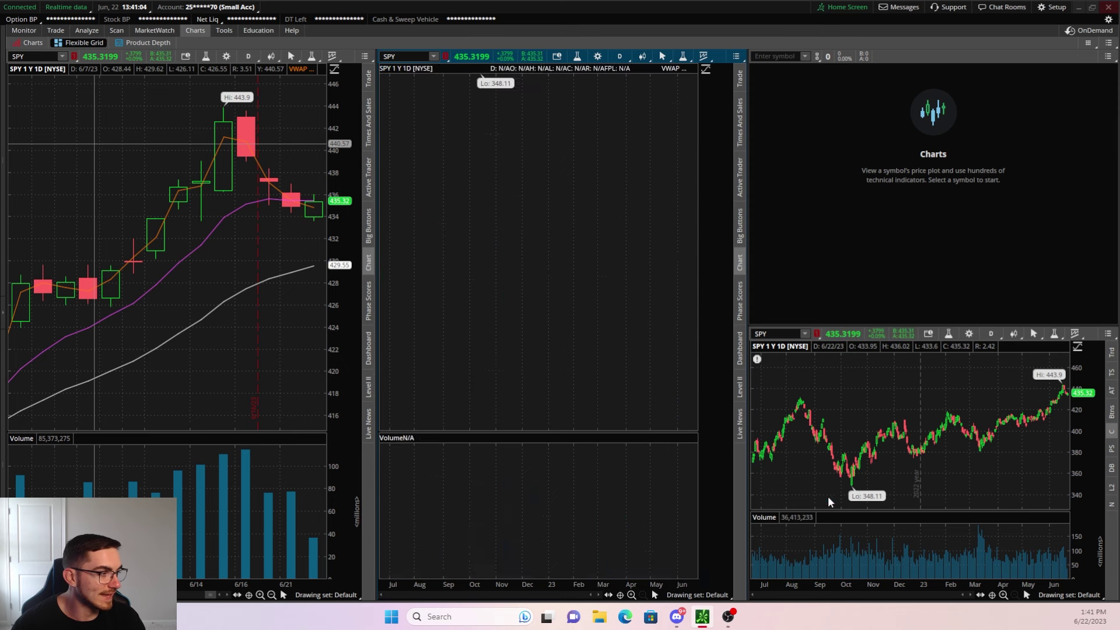
{"action": "right_click", "coordinate": [957, 389]}
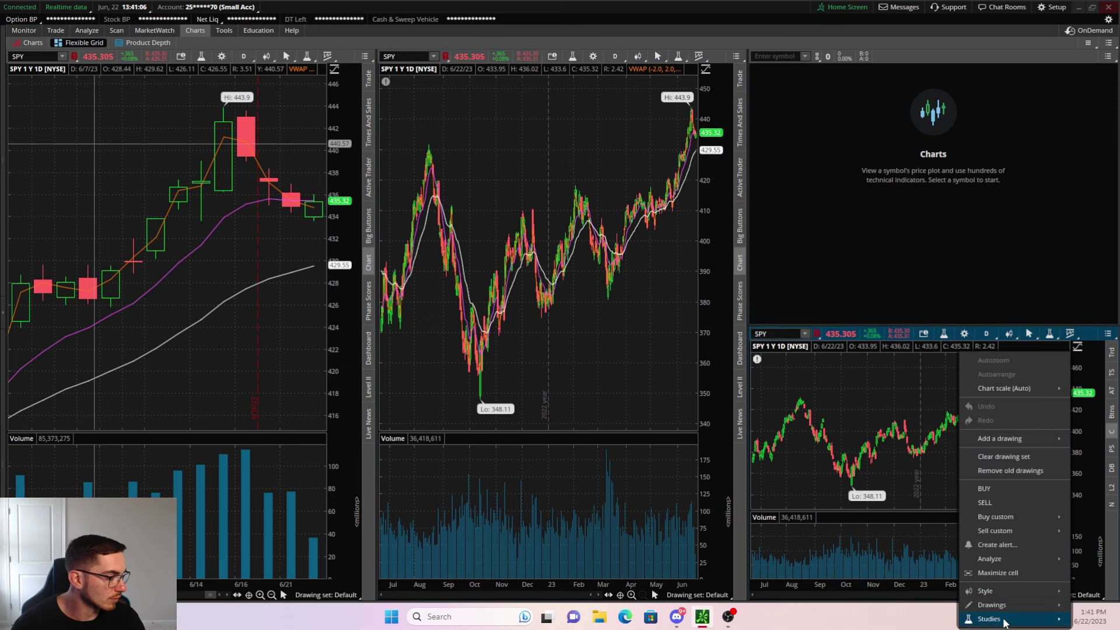
{"action": "mouse_move", "coordinate": [1004, 622]}
{"action": "mouse_move", "coordinate": [916, 606]}
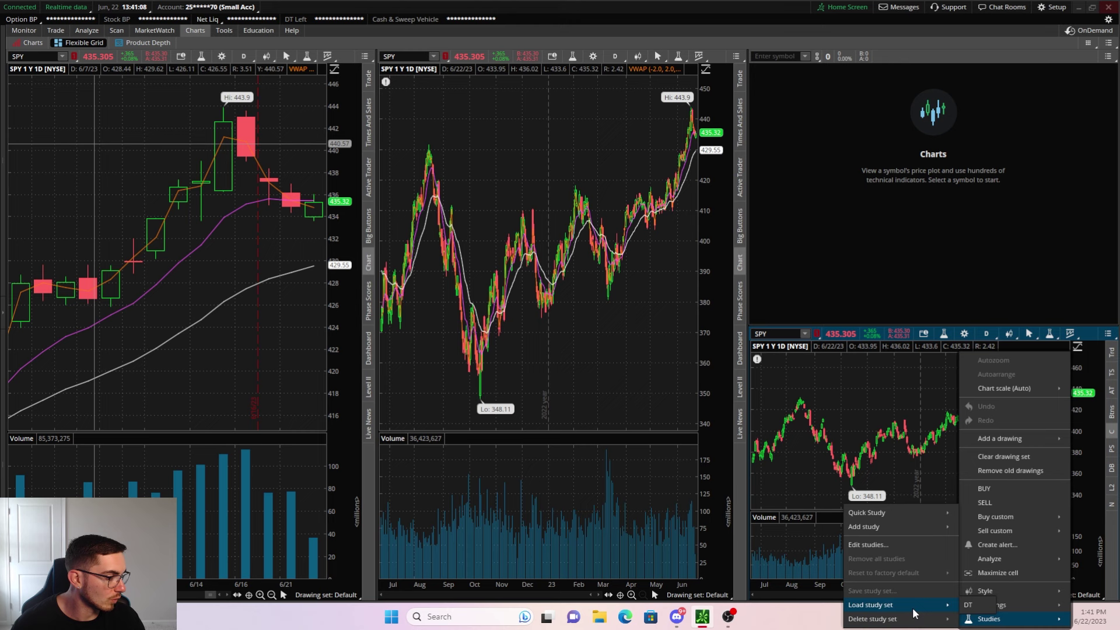
{"action": "left_click", "coordinate": [964, 611]}
- Set the left chart to 5 D : 5m, the middle to 5 D : 15m, and lower-right to 1 D : 1m
{"action": "left_click", "coordinate": [248, 56]}
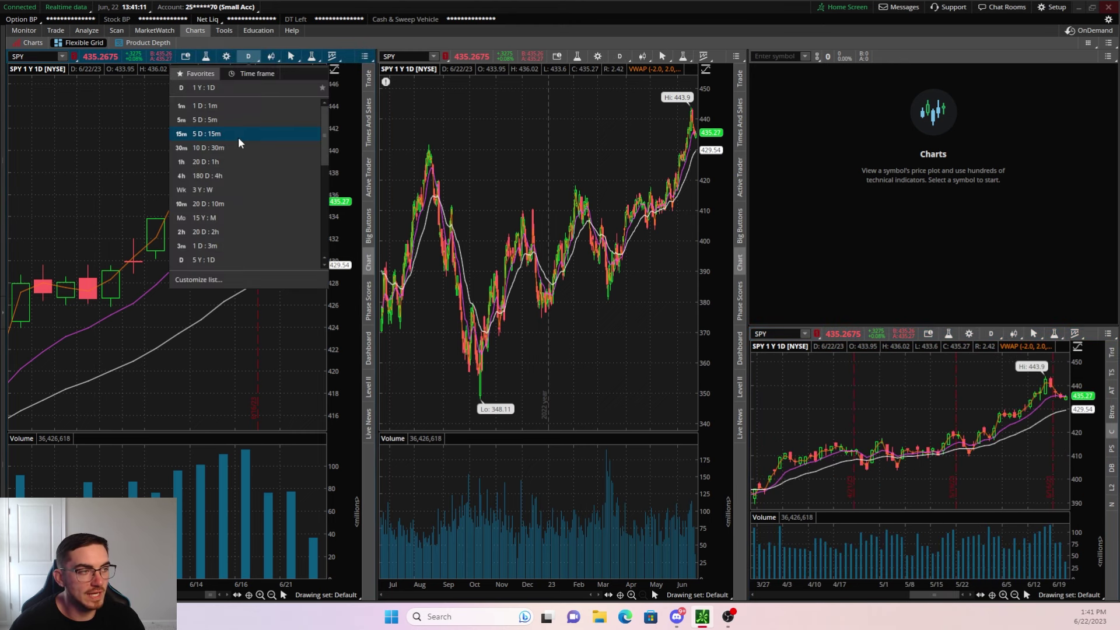
{"action": "left_click", "coordinate": [236, 121]}
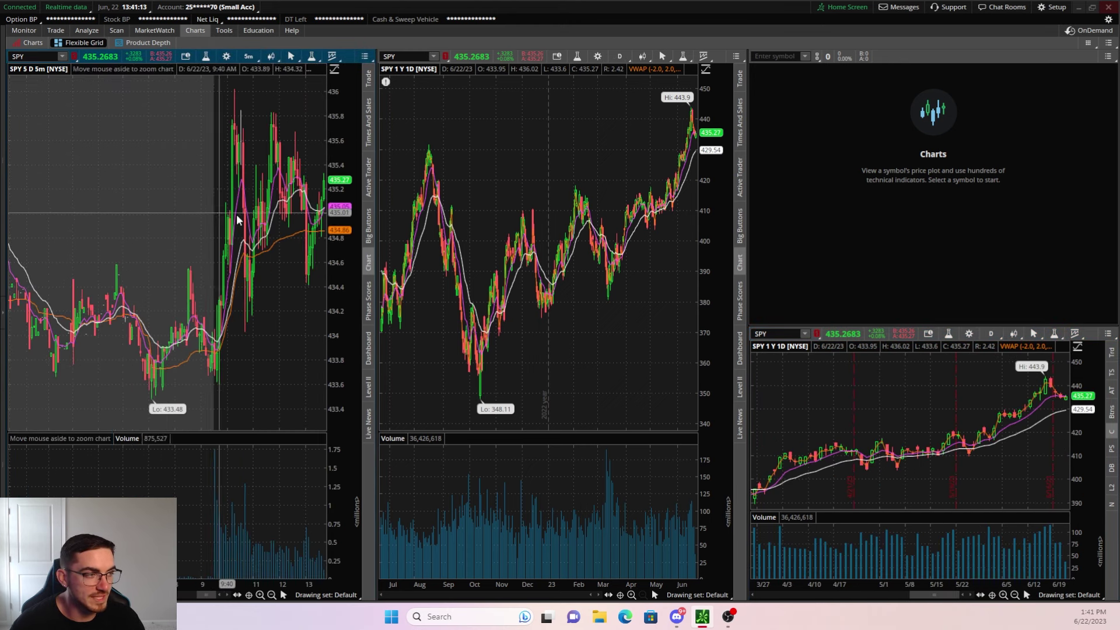
{"action": "left_click", "coordinate": [619, 56]}
{"action": "left_click", "coordinate": [612, 145]}
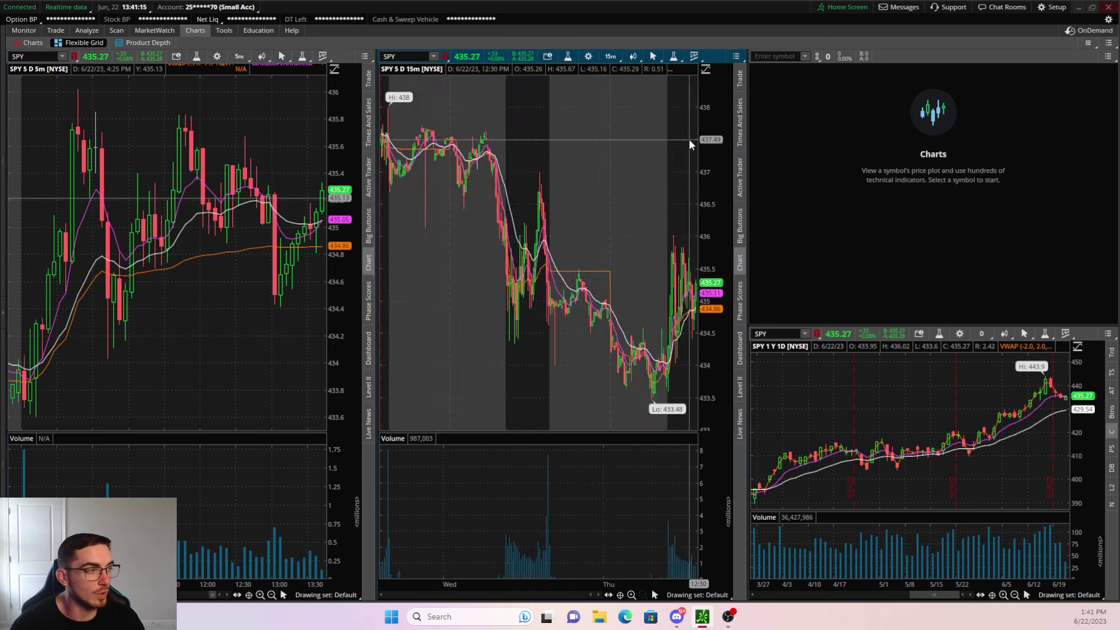
{"action": "left_click", "coordinate": [981, 334]}
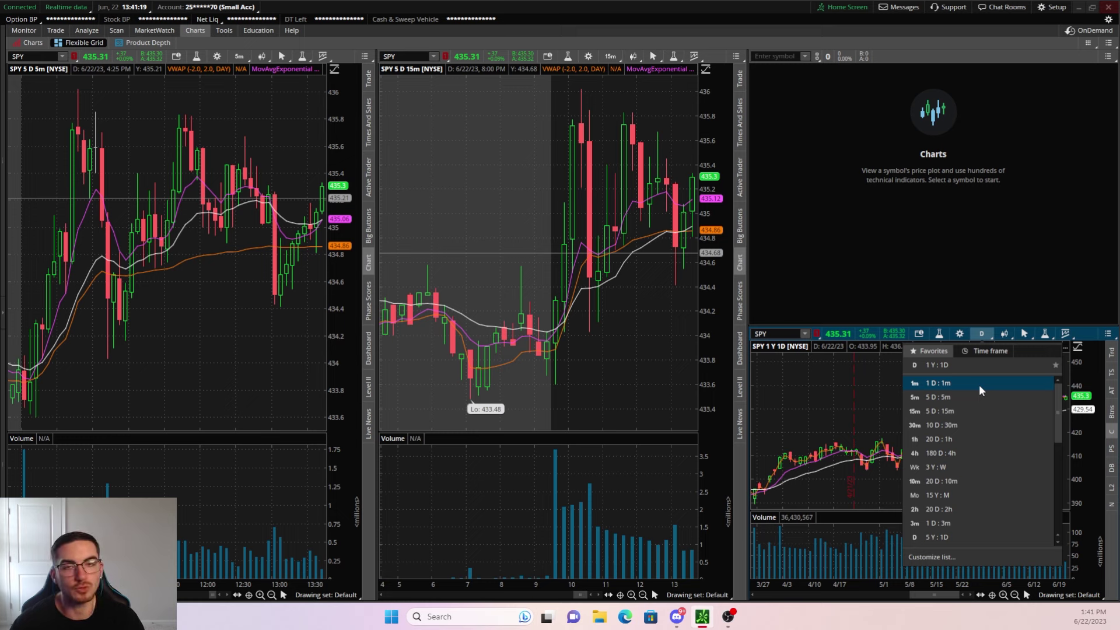
{"action": "left_click", "coordinate": [978, 383]}
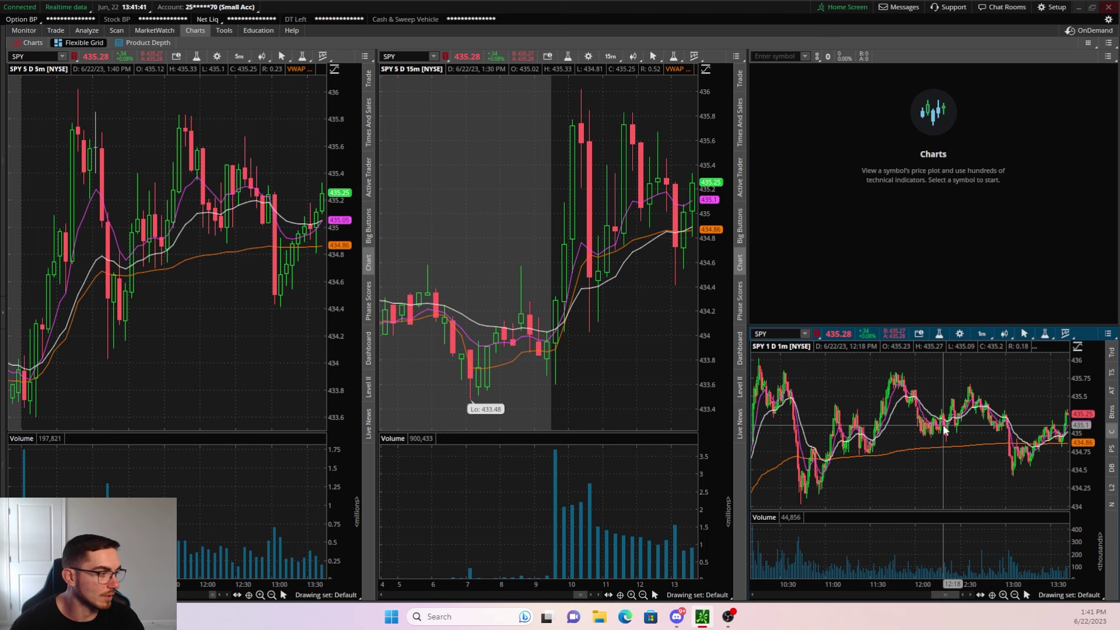
- Show Level II under the lower-right chart, give it more height, and link the empty top-right cell to purple
{"action": "left_click", "coordinate": [1111, 489]}
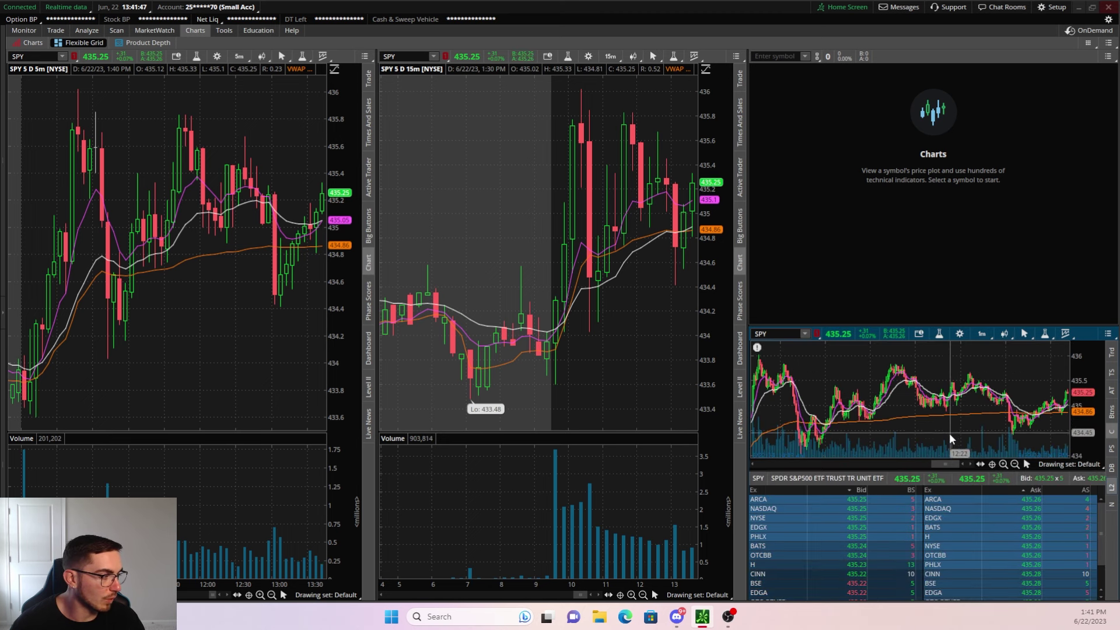
{"action": "left_click_drag", "start_coordinate": [861, 331], "coordinate": [845, 233]}
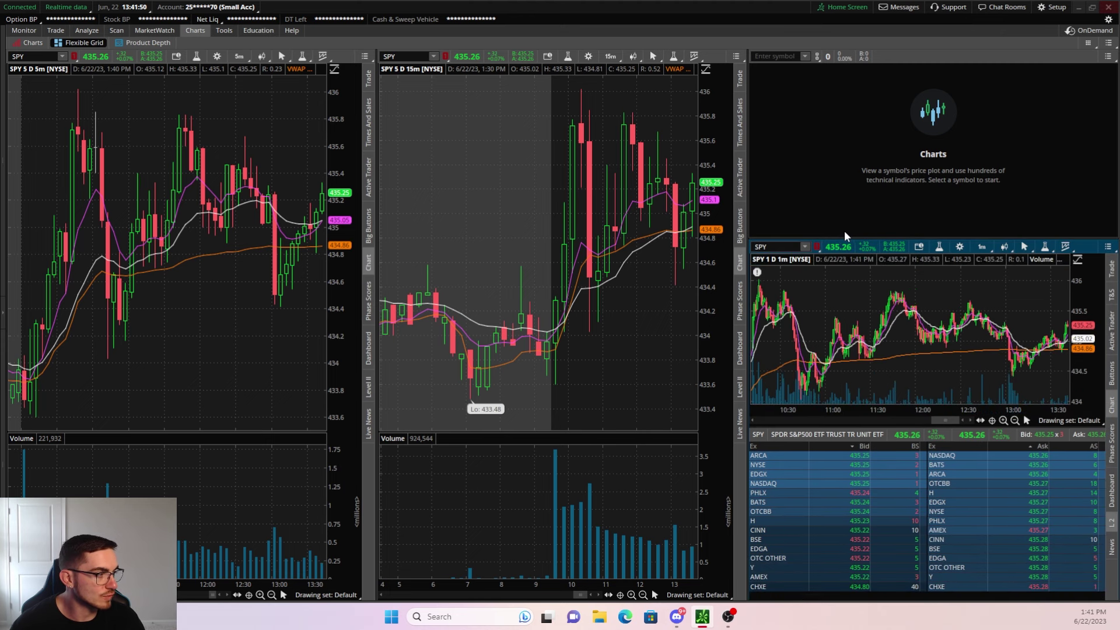
{"action": "left_click", "coordinate": [817, 56]}
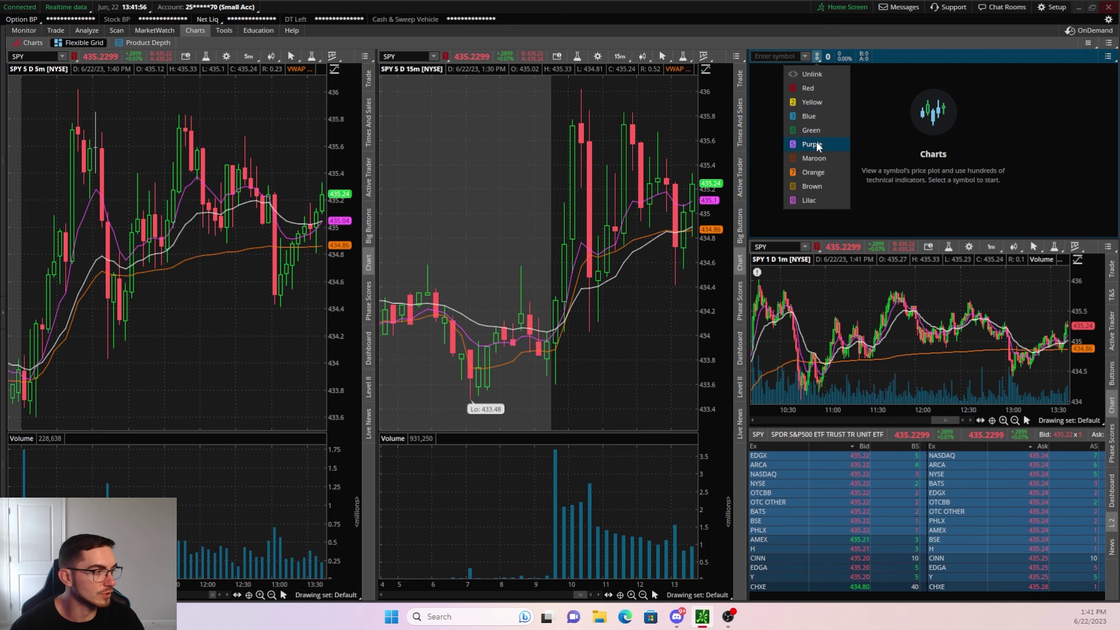
{"action": "left_click", "coordinate": [812, 144]}
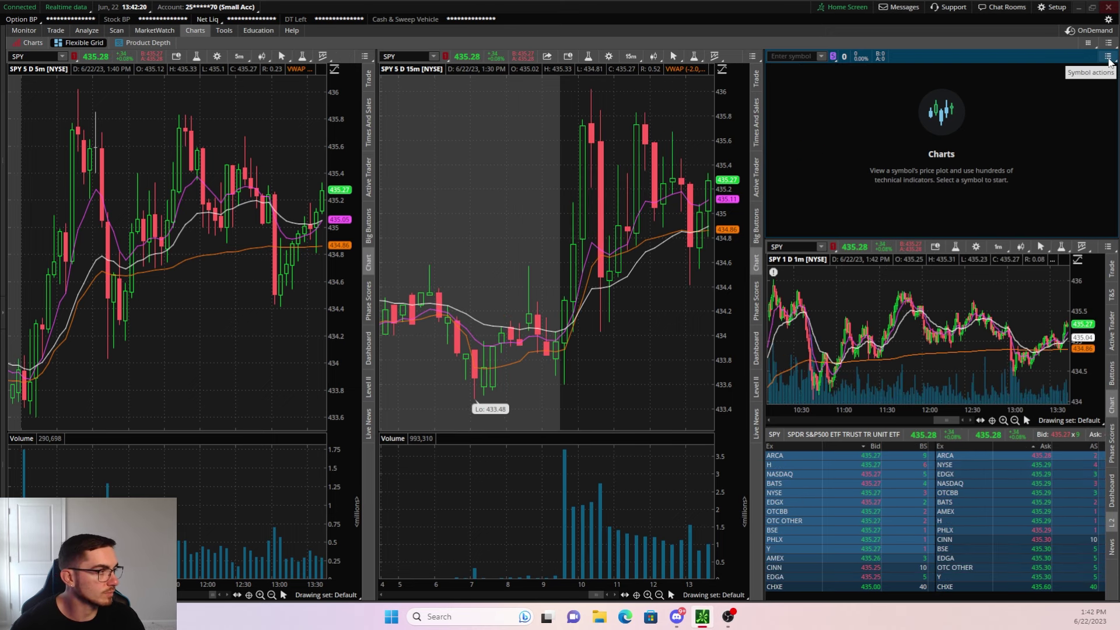
- Make the empty top-right cell an Active Trader gadget
{"action": "left_click", "coordinate": [1108, 57]}
{"action": "mouse_move", "coordinate": [1088, 74]}
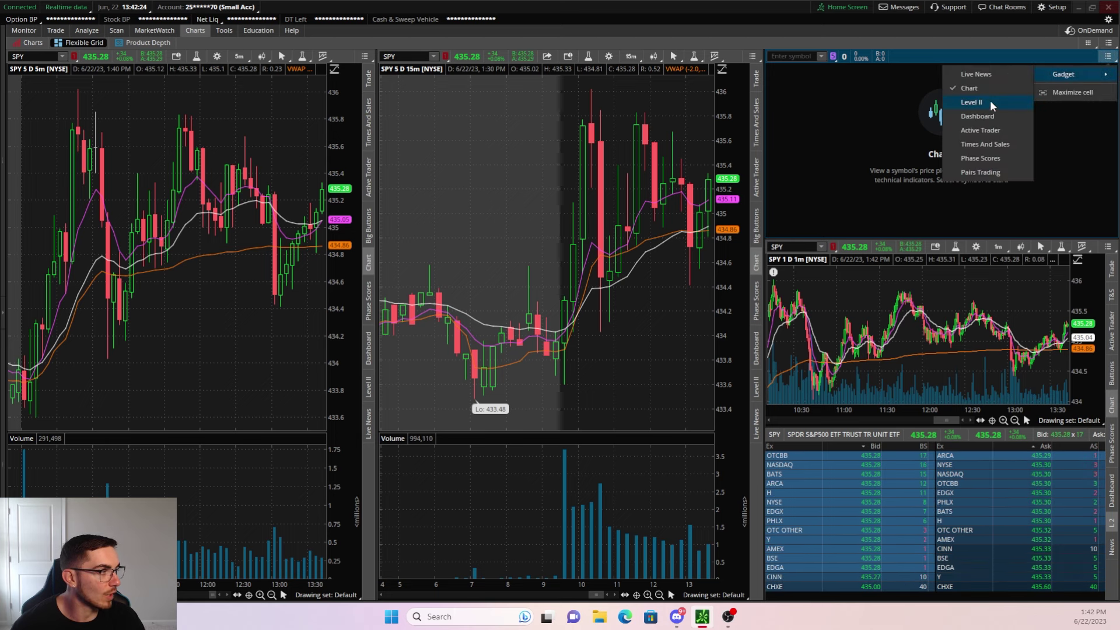
{"action": "left_click", "coordinate": [982, 132]}
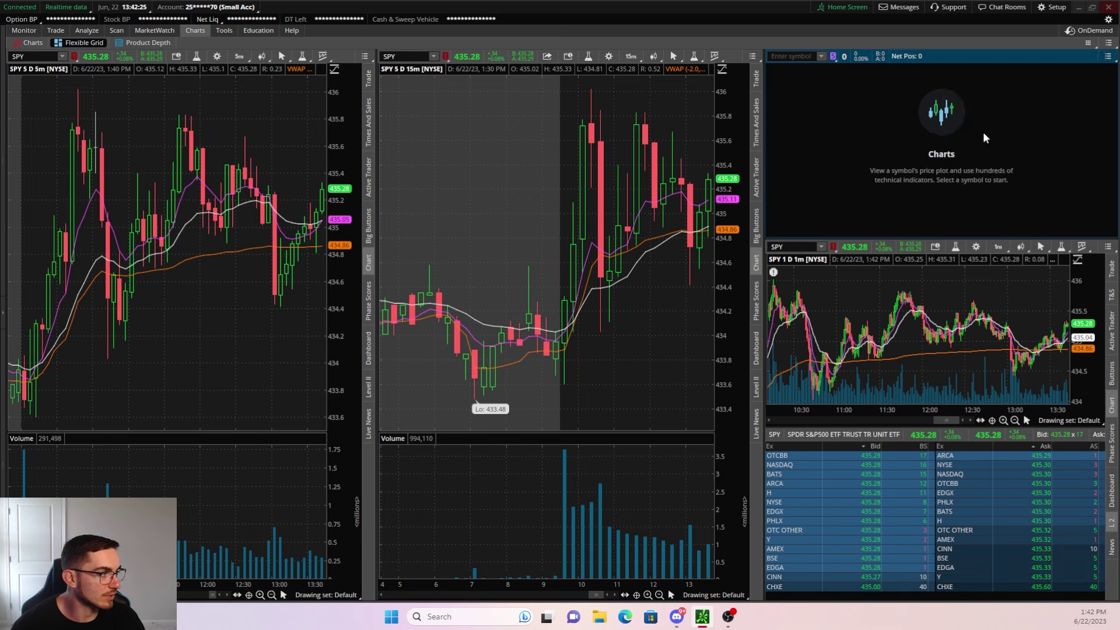
- Load the SPY230623C436 call from the Symbol Table's SPY options and narrow its chart beside the ladder
{"action": "left_click", "coordinate": [818, 57]}
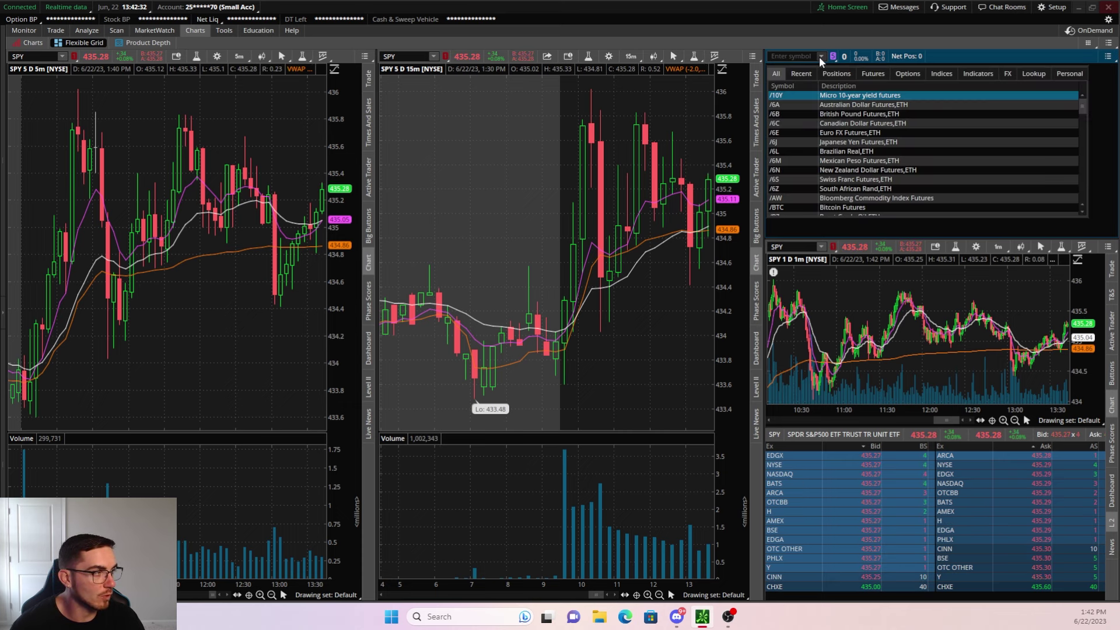
{"action": "left_click", "coordinate": [906, 73]}
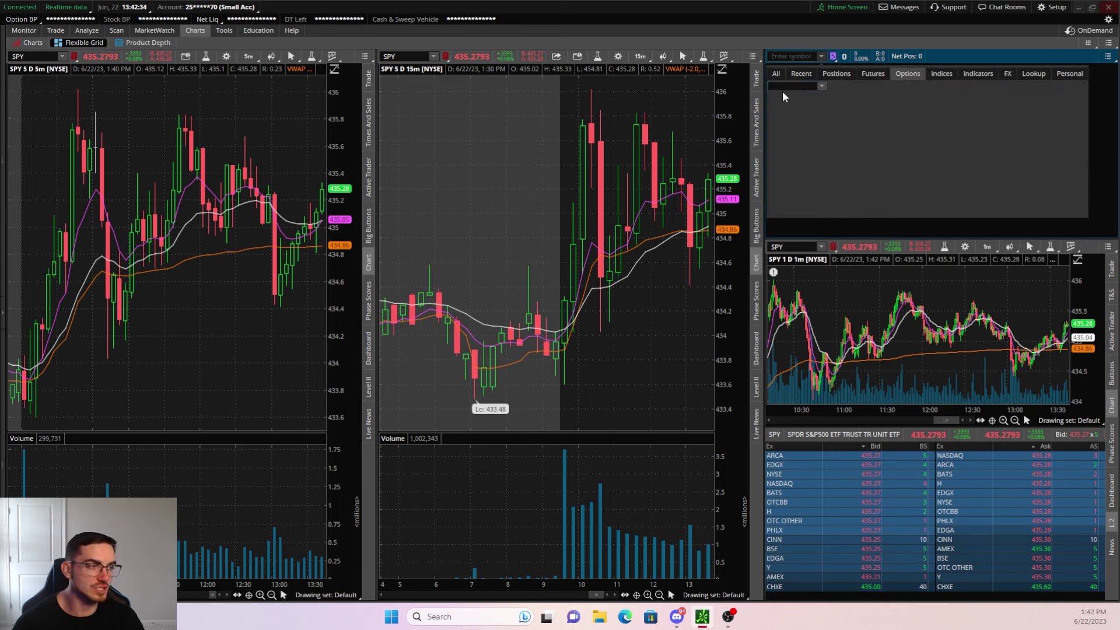
{"action": "type", "text": "SPY"}
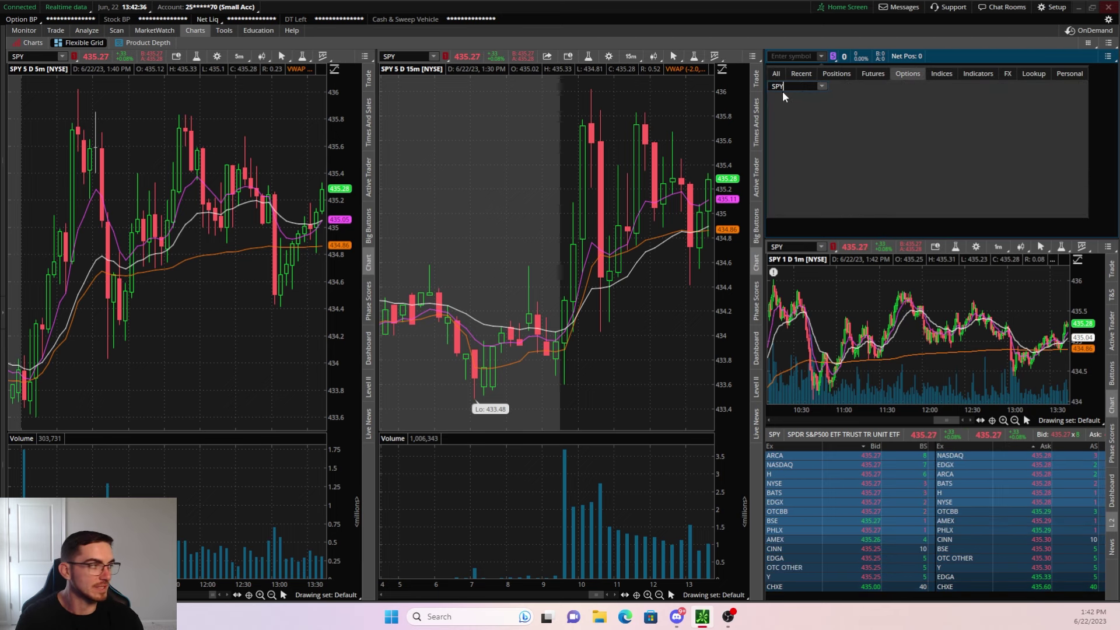
{"action": "key", "text": "Return"}
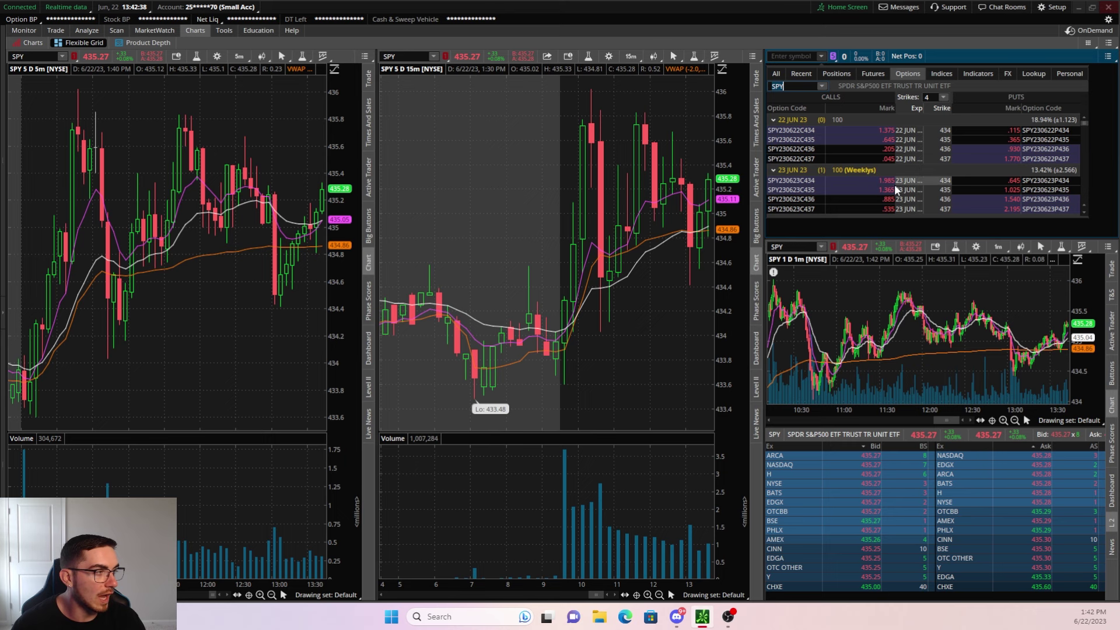
{"action": "left_click", "coordinate": [796, 120]}
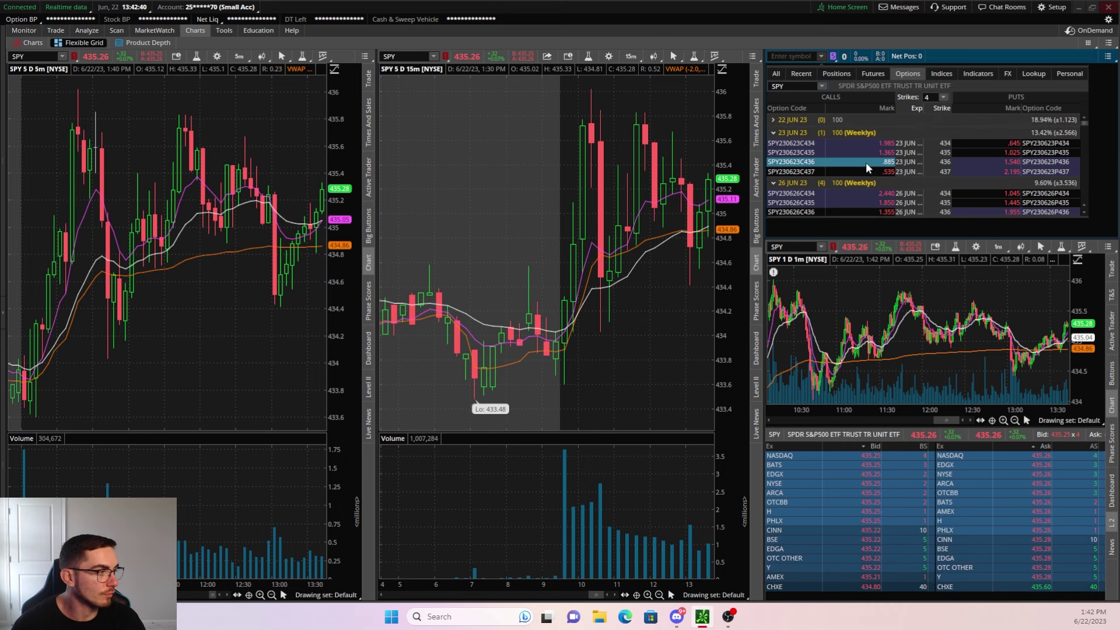
{"action": "left_click", "coordinate": [880, 166]}
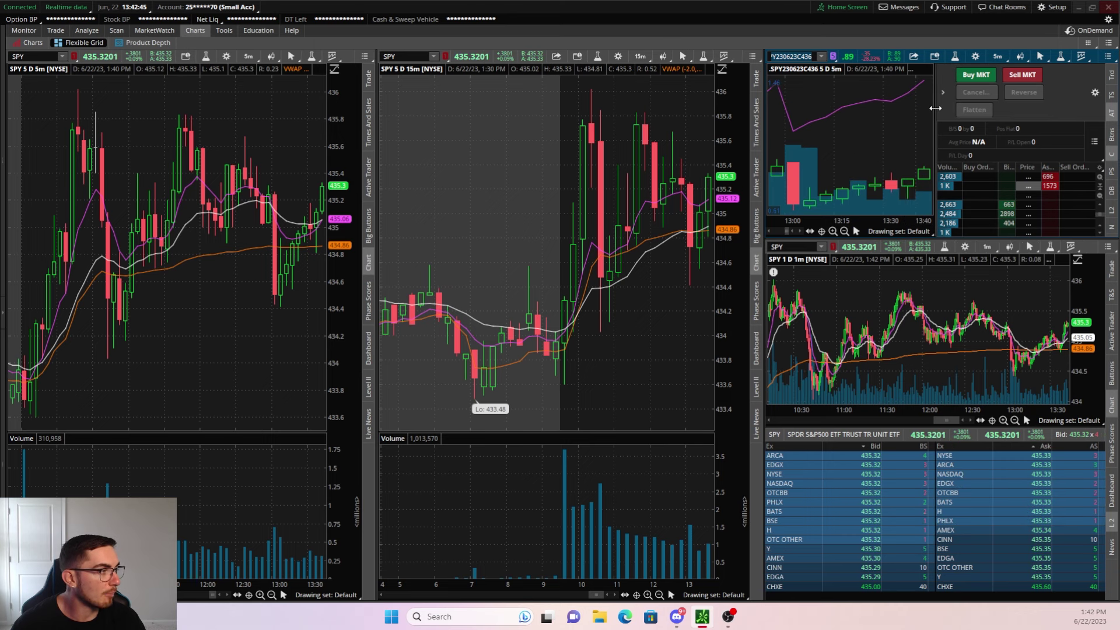
{"action": "left_click_drag", "start_coordinate": [936, 109], "coordinate": [922, 109]}
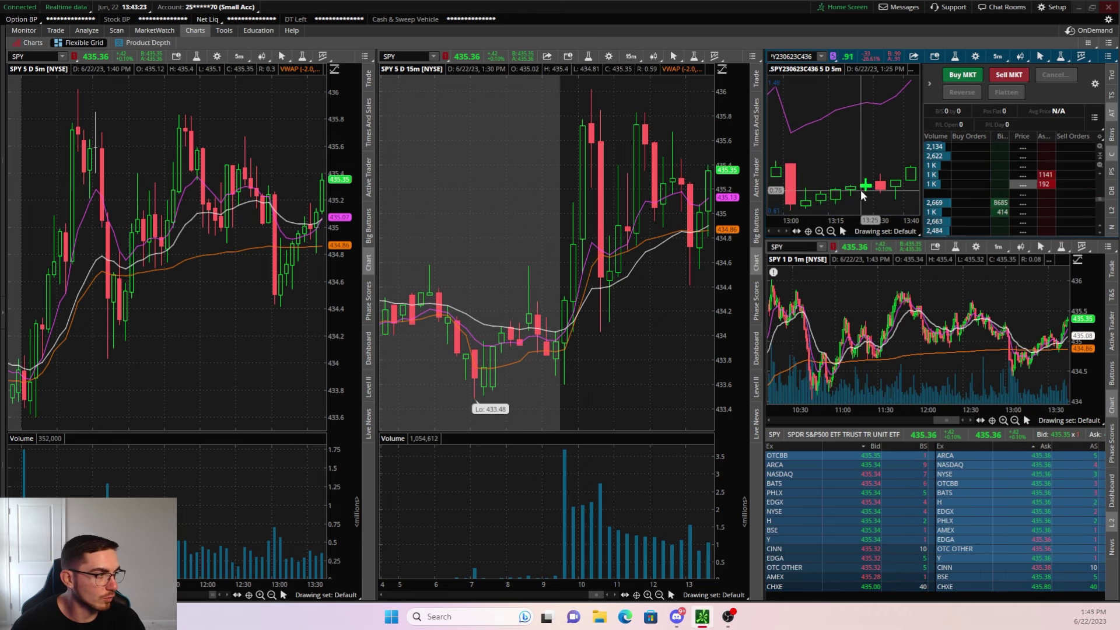
- Remove the TheoreticalOptionPrice study from the option chart and zoom the left chart into 9:35–10:35
{"action": "left_click", "coordinate": [975, 56]}
{"action": "left_click", "coordinate": [622, 148]}
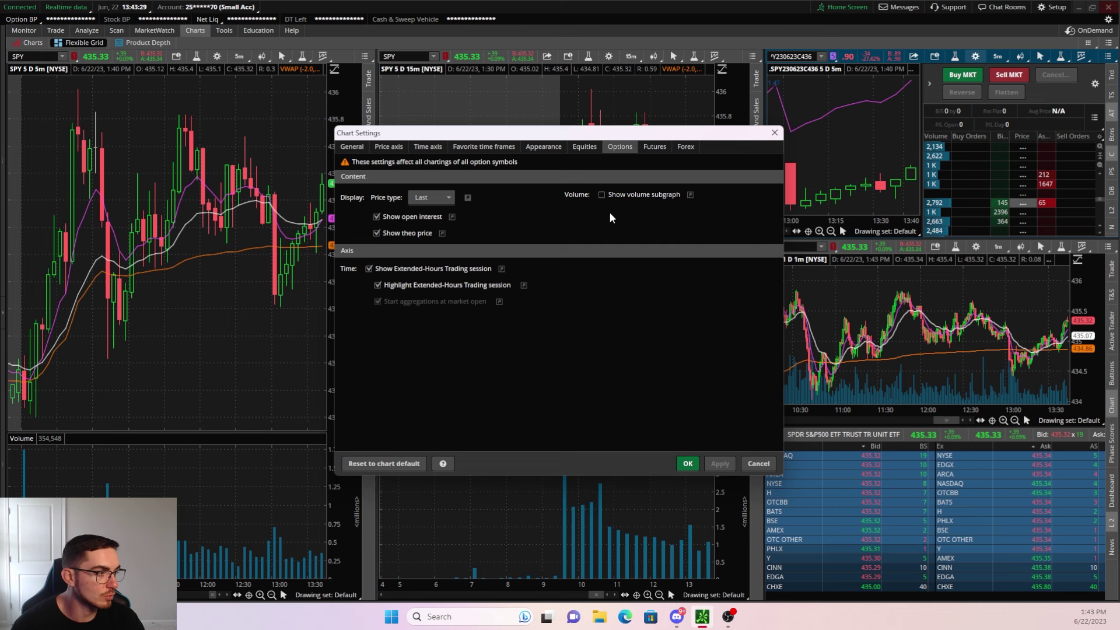
{"action": "left_click", "coordinate": [773, 132]}
{"action": "right_click", "coordinate": [845, 106]}
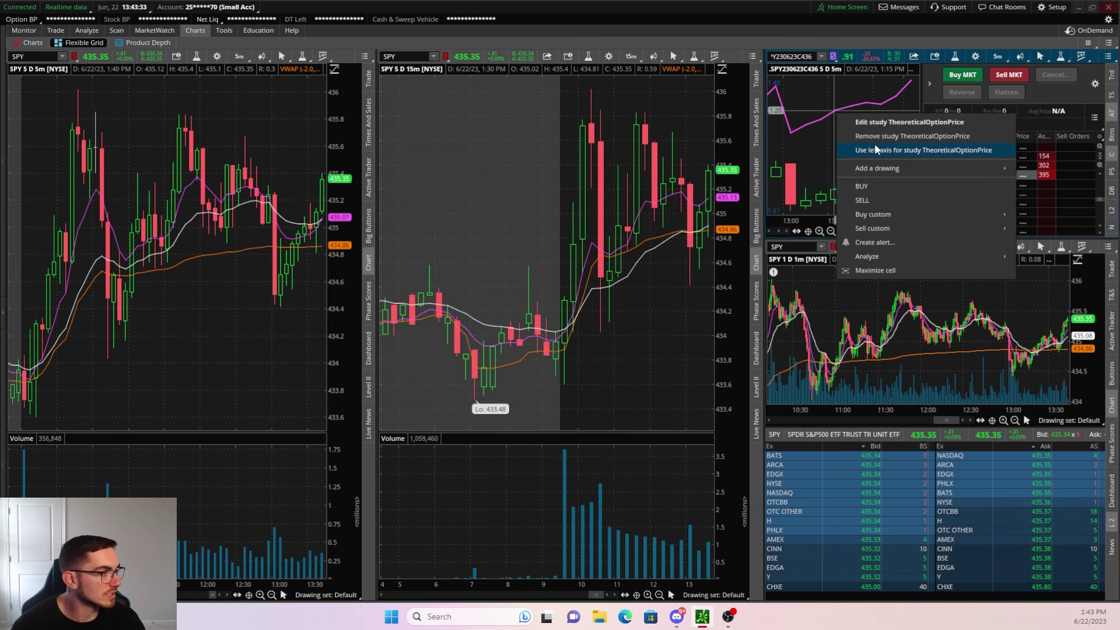
{"action": "left_click", "coordinate": [901, 150]}
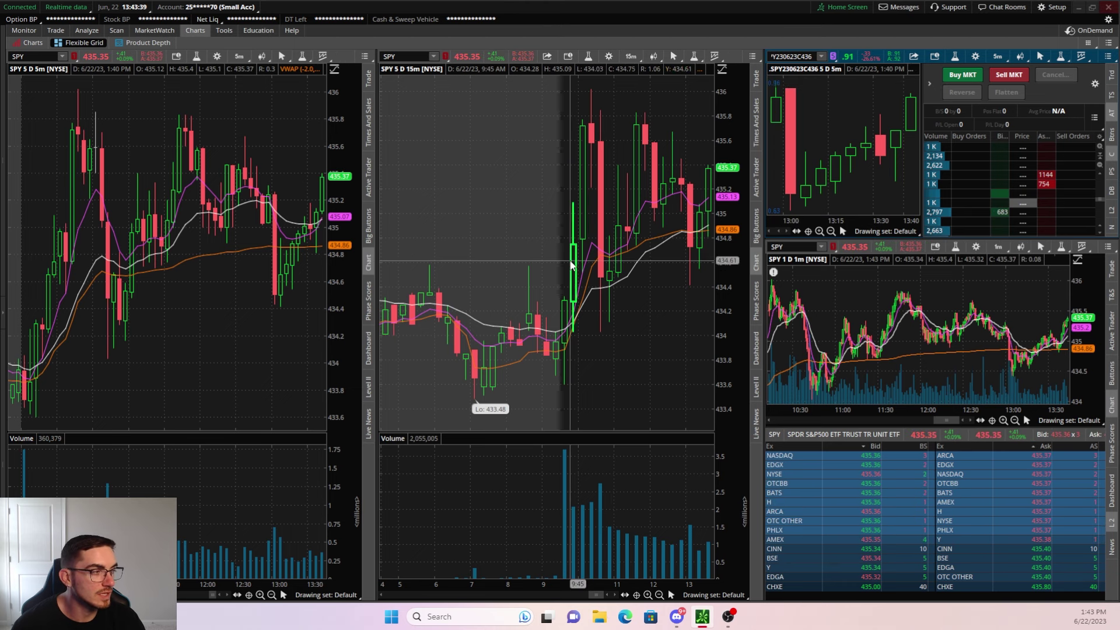
{"action": "left_click_drag", "start_coordinate": [33, 262], "coordinate": [107, 259]}
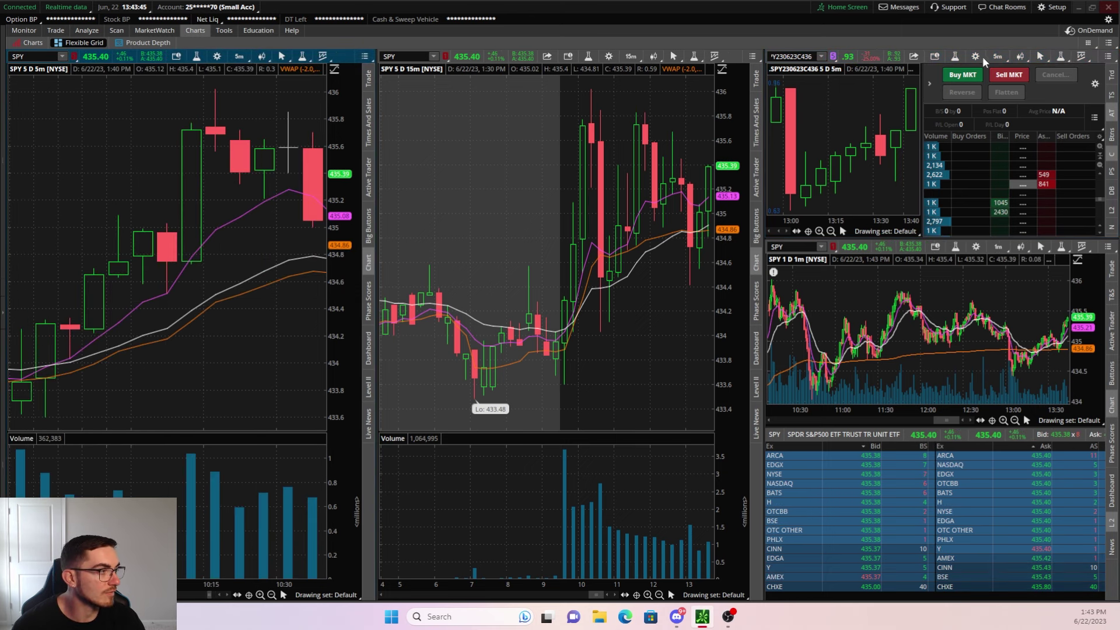
{"action": "scroll", "coordinate": [854, 114], "scroll_direction": "up", "scroll_amount": 15}
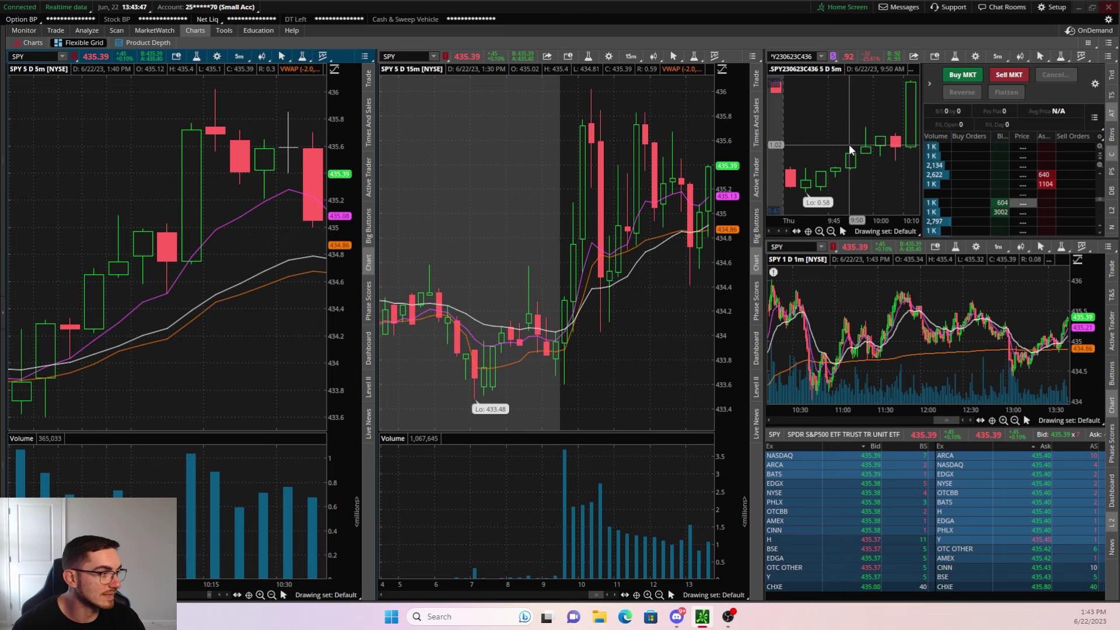
{"action": "scroll", "coordinate": [861, 180], "scroll_direction": "down", "scroll_amount": 3}
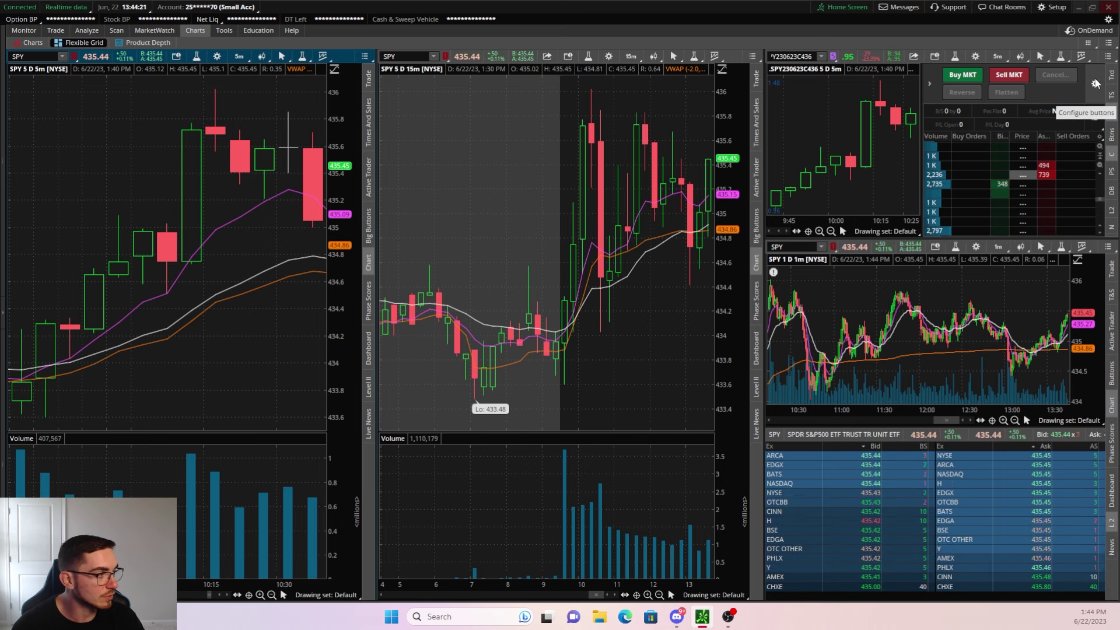
- Add Buy Ask at the start of the first line and Sell Bid after Buy Market in the Active Trader buttons
{"action": "left_click", "coordinate": [1095, 83]}
{"action": "left_click_drag", "start_coordinate": [985, 89], "coordinate": [564, 98]}
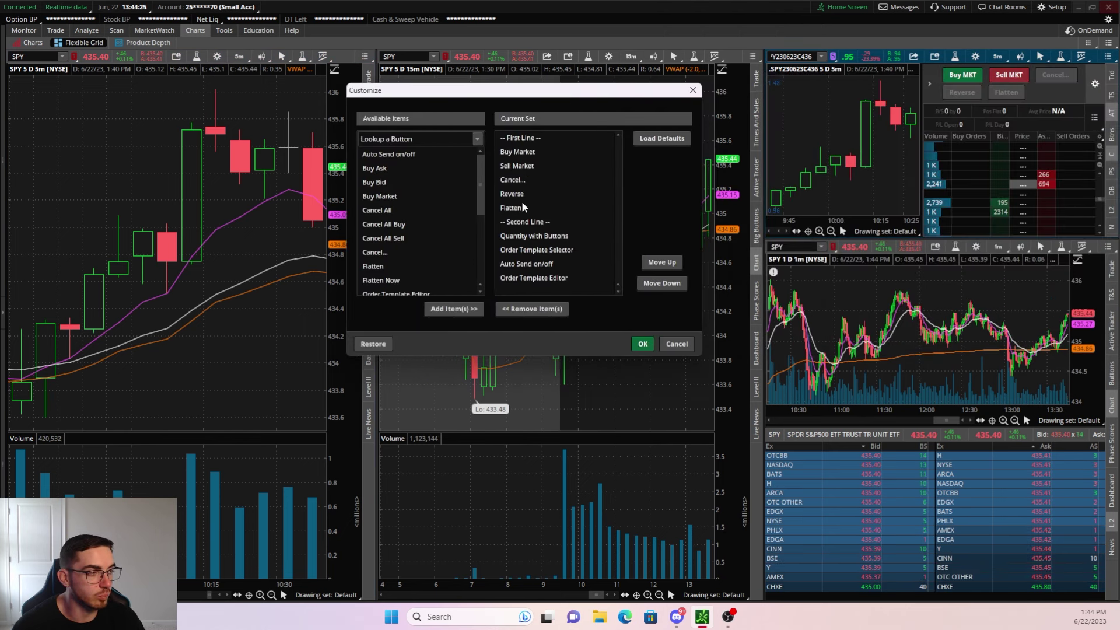
{"action": "left_click", "coordinate": [376, 169]}
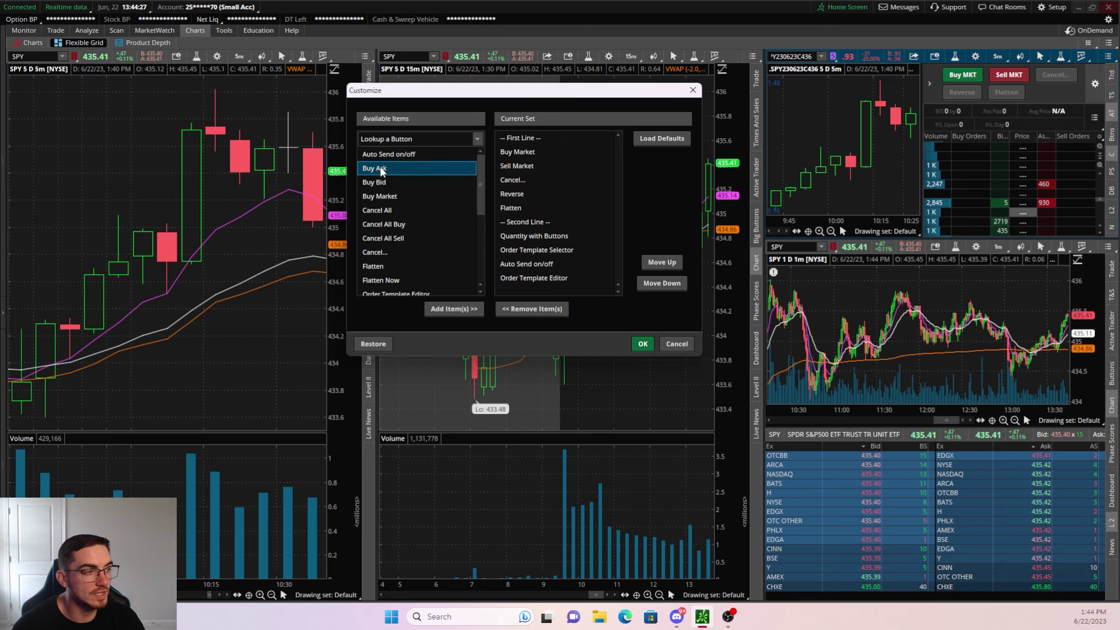
{"action": "left_click_drag", "start_coordinate": [522, 153], "coordinate": [526, 145]}
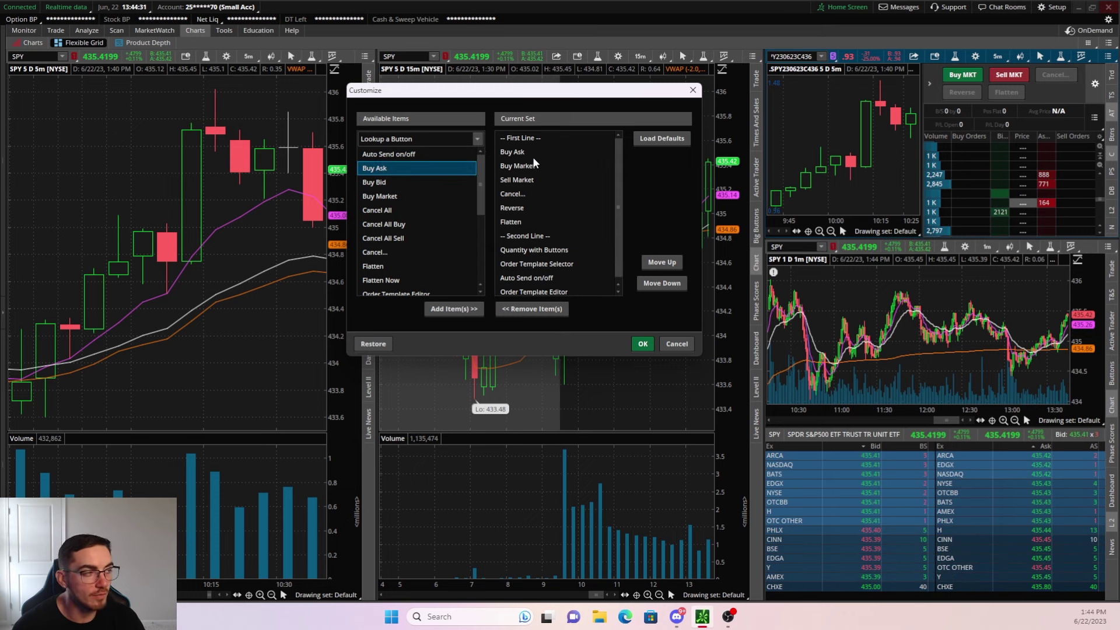
{"action": "scroll", "coordinate": [420, 226], "scroll_direction": "down", "scroll_amount": 3}
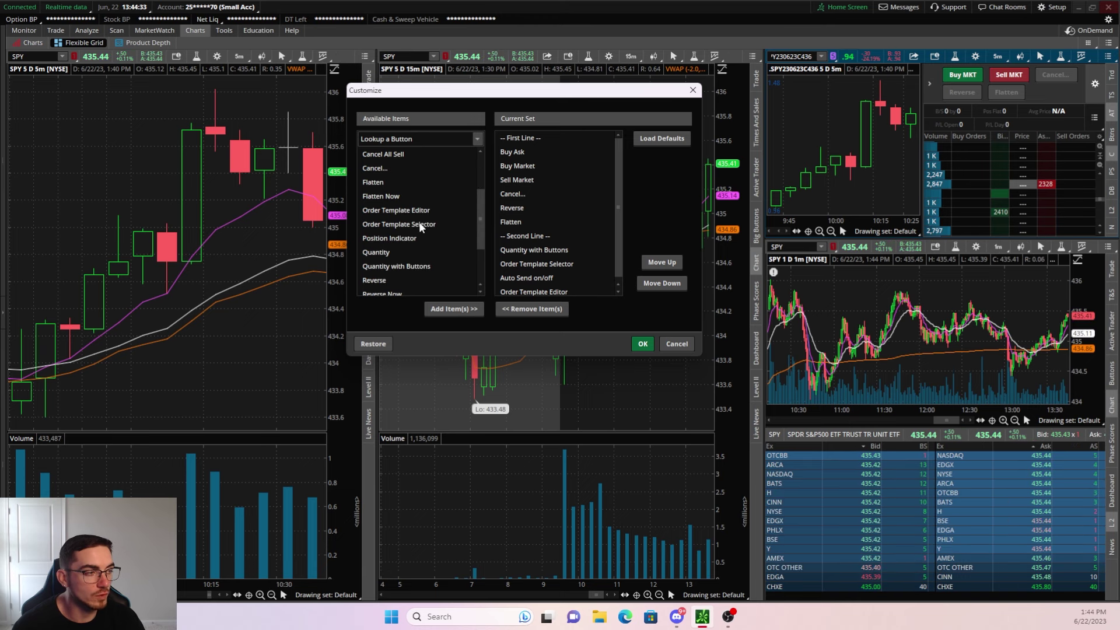
{"action": "left_click_drag", "start_coordinate": [389, 282], "coordinate": [519, 176]}
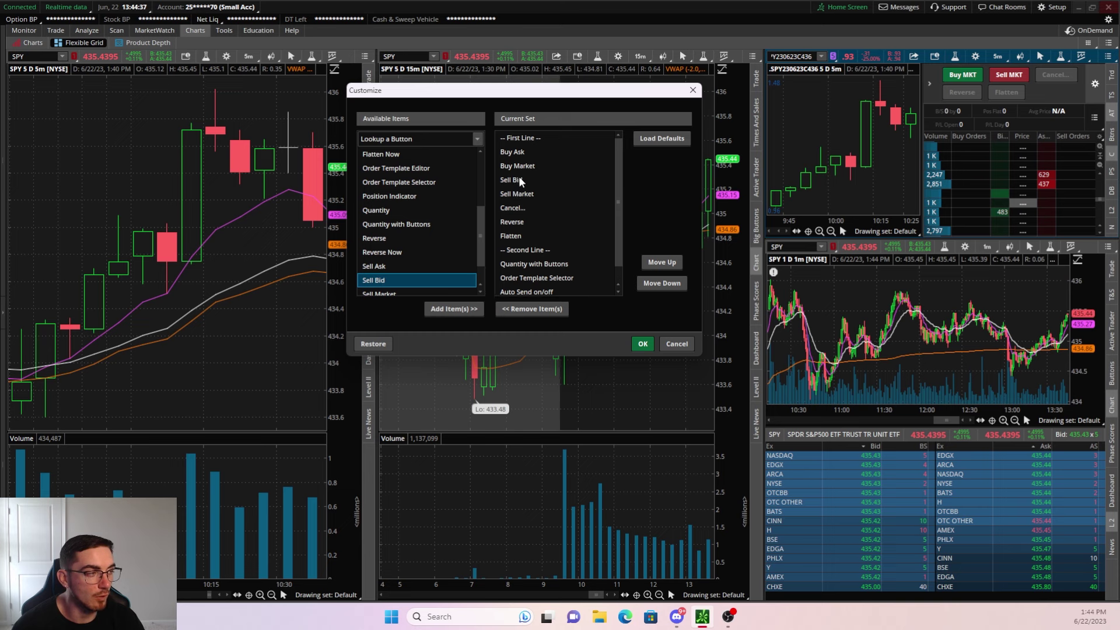
{"action": "left_click", "coordinate": [522, 223]}
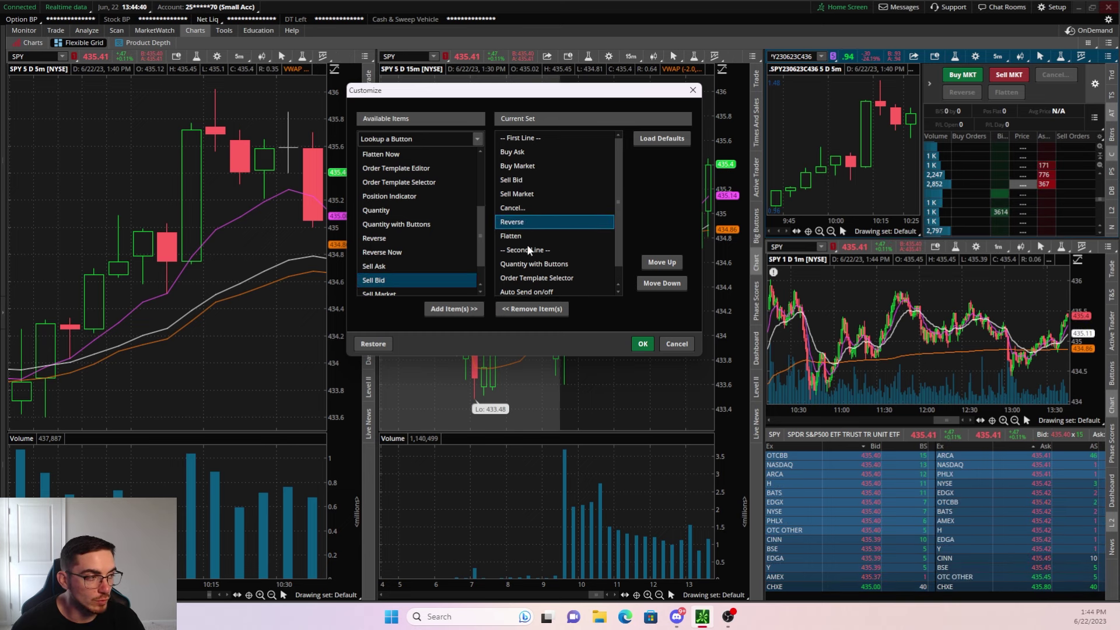
- Remove Reverse and Flatten, move Auto Send on/off and Quantity with Buttons to the first line, and apply
{"action": "left_click", "coordinate": [527, 312]}
{"action": "left_click", "coordinate": [531, 226]}
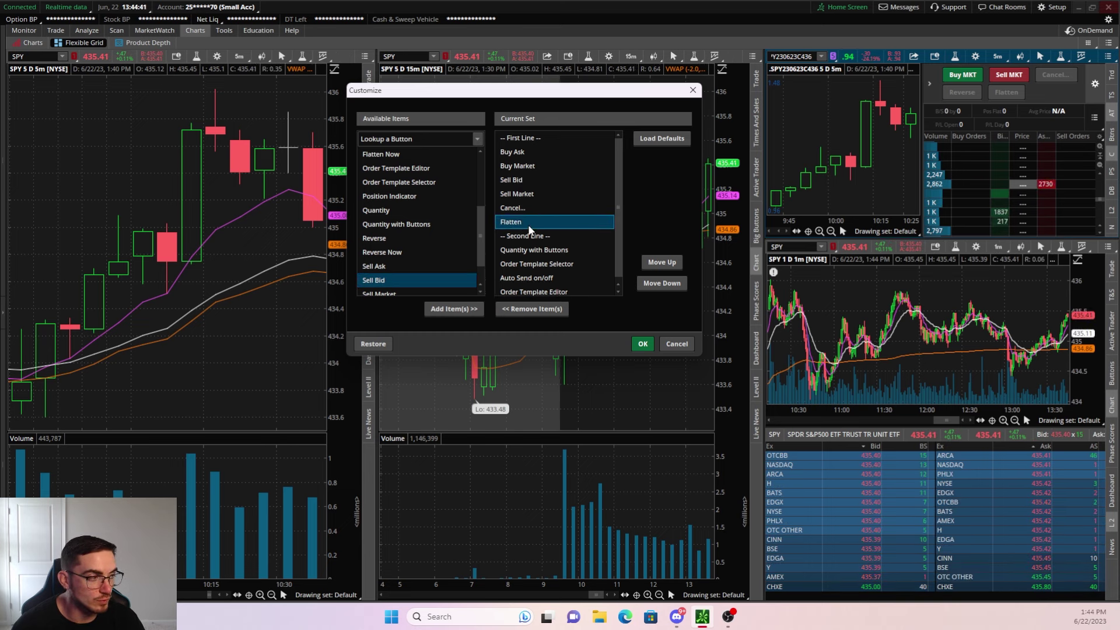
{"action": "left_click", "coordinate": [533, 309]}
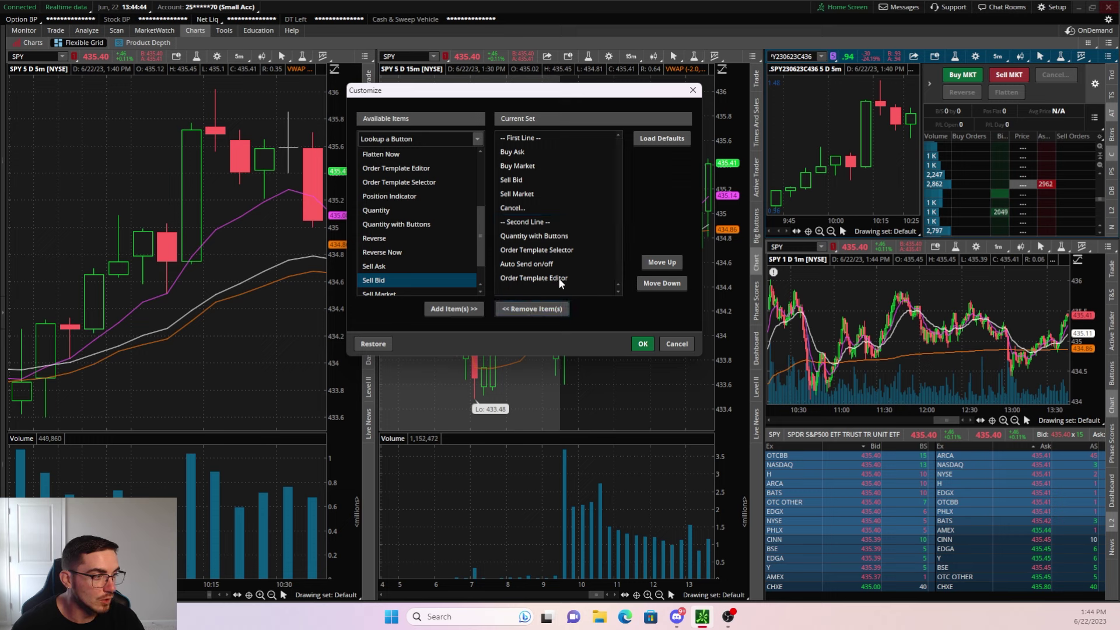
{"action": "left_click", "coordinate": [523, 263]}
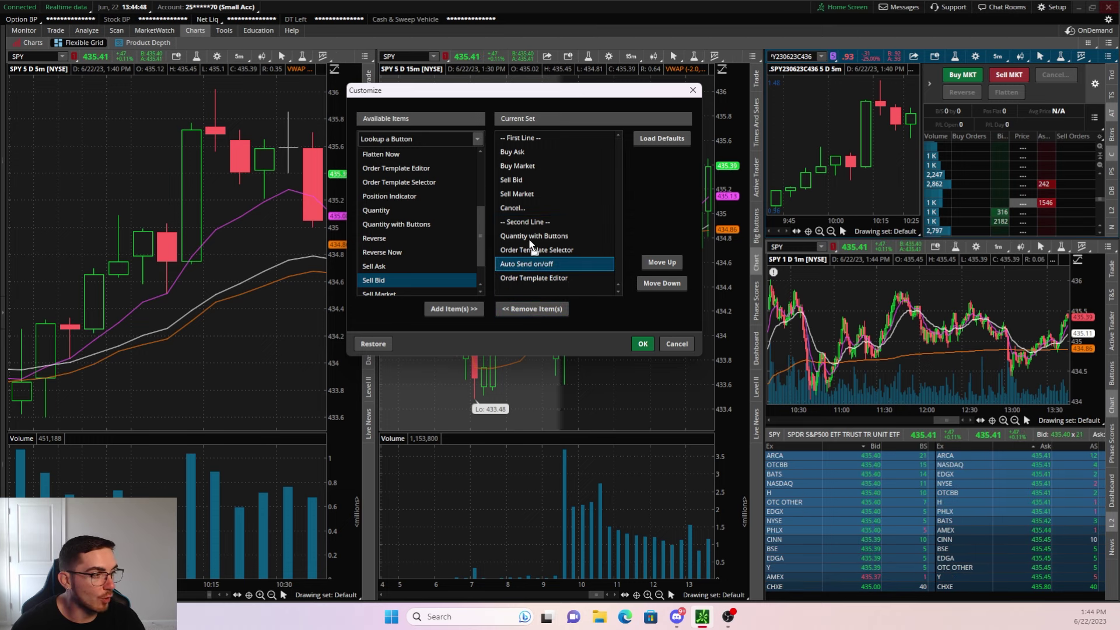
{"action": "mouse_move", "coordinate": [531, 201]}
{"action": "left_mouse_down"}
{"action": "mouse_move", "coordinate": [556, 195]}
{"action": "mouse_move", "coordinate": [526, 199]}
{"action": "mouse_move", "coordinate": [530, 215]}
{"action": "left_mouse_up"}
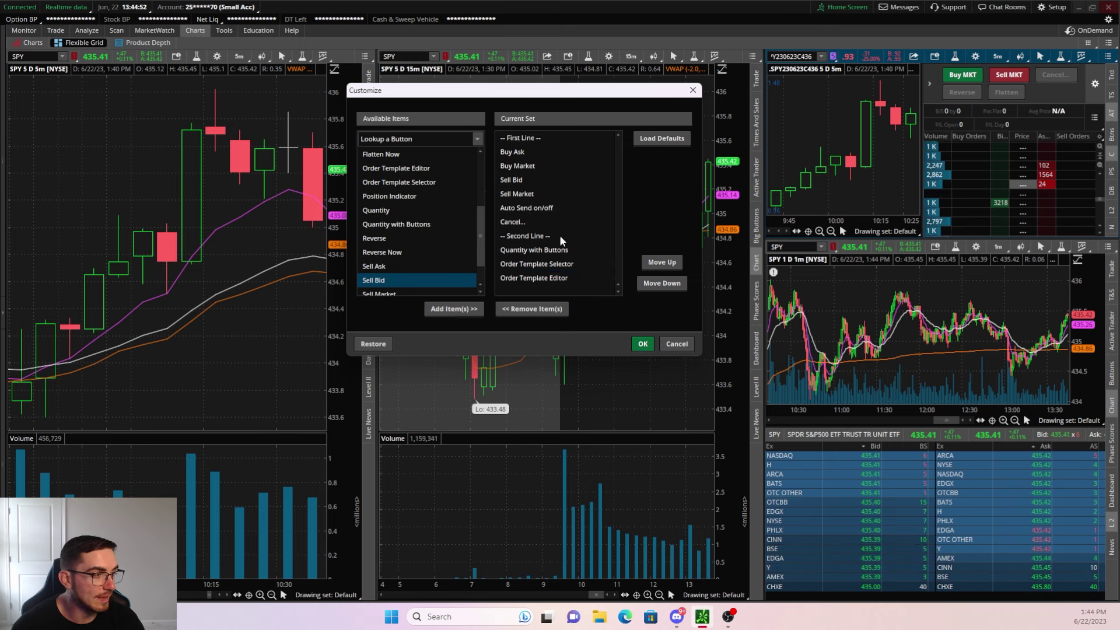
{"action": "left_click", "coordinate": [540, 253]}
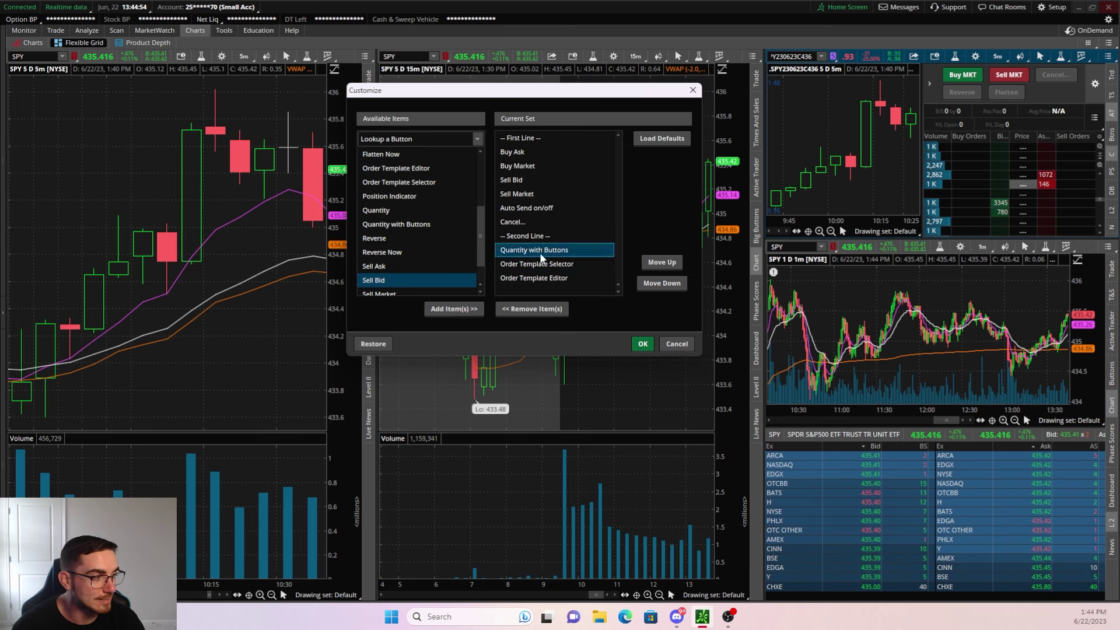
{"action": "left_click_drag", "start_coordinate": [533, 215], "coordinate": [531, 210]}
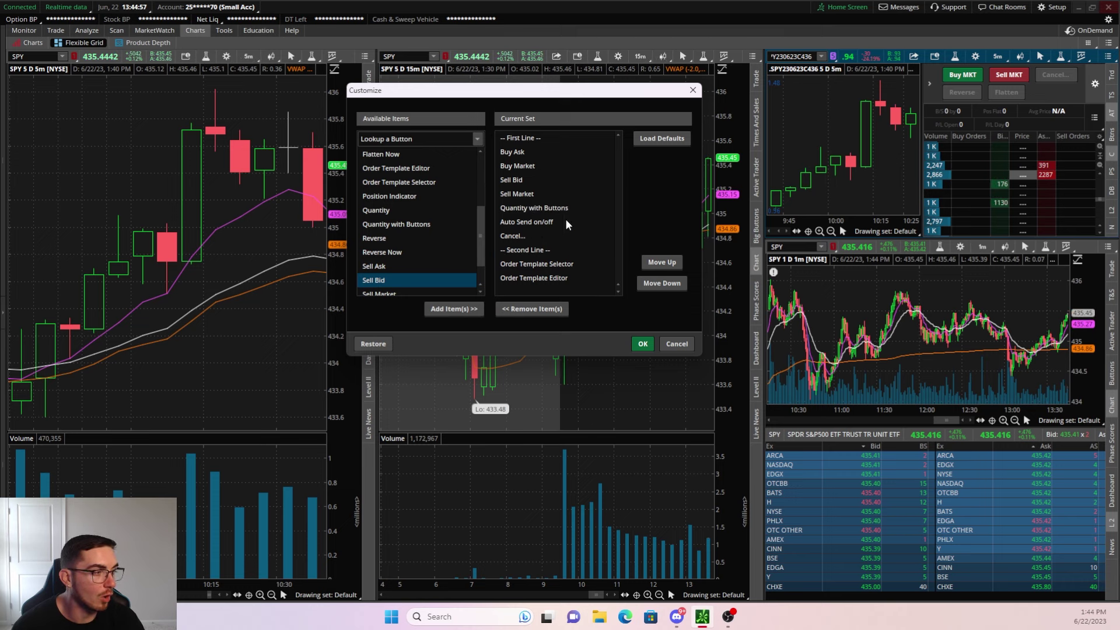
{"action": "left_click", "coordinate": [642, 344]}
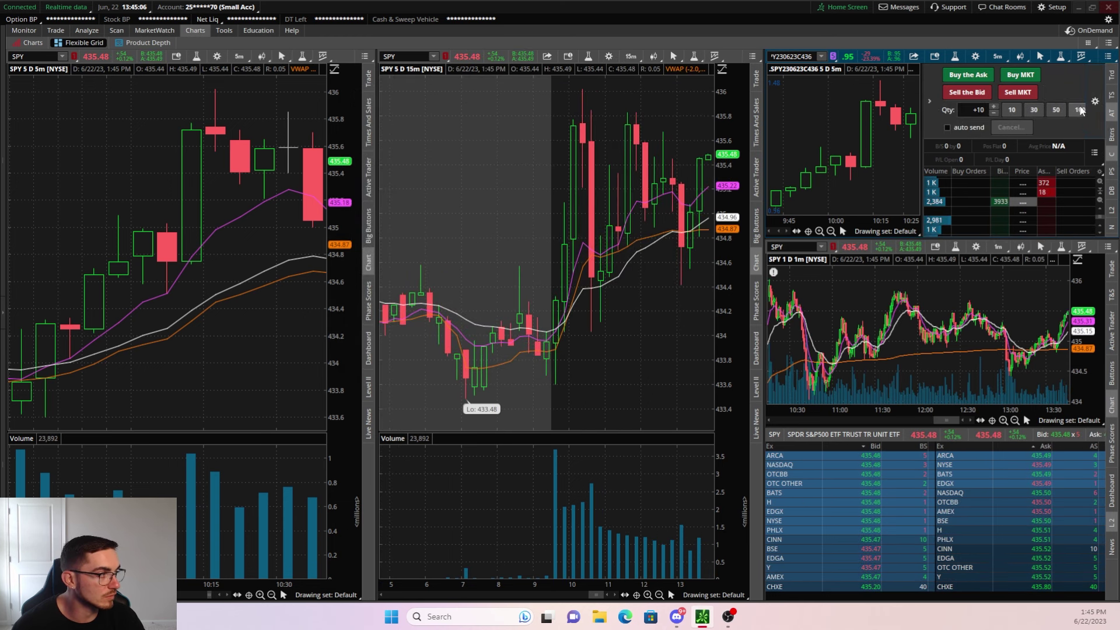
- Try the 30, 10 and 30 quantity presets on the option order panel
{"action": "left_click", "coordinate": [1033, 111]}
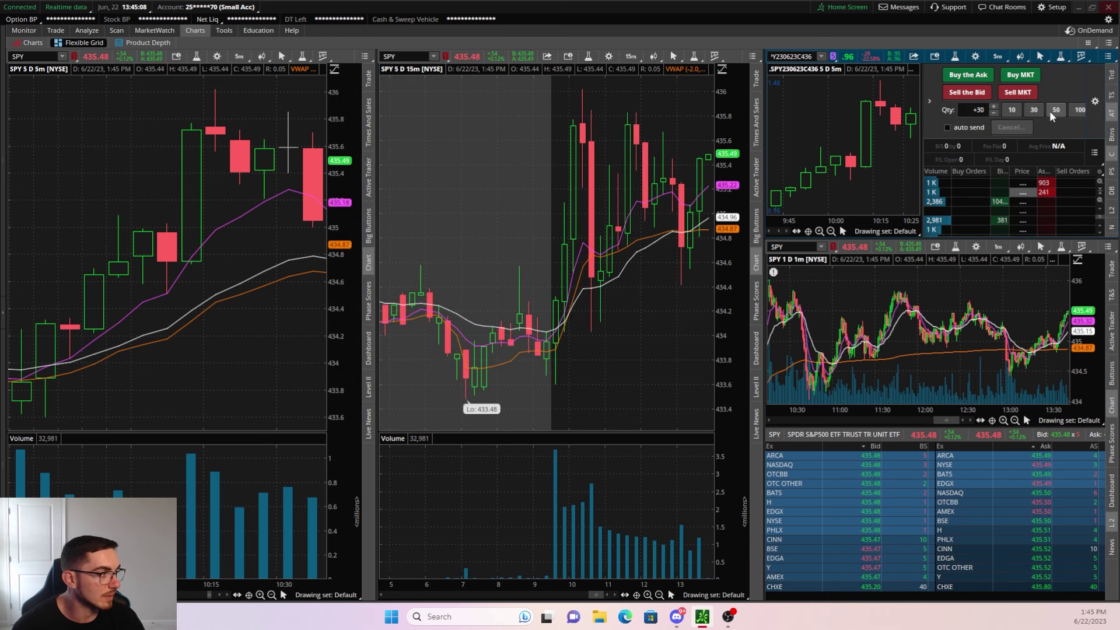
{"action": "left_click", "coordinate": [1010, 109]}
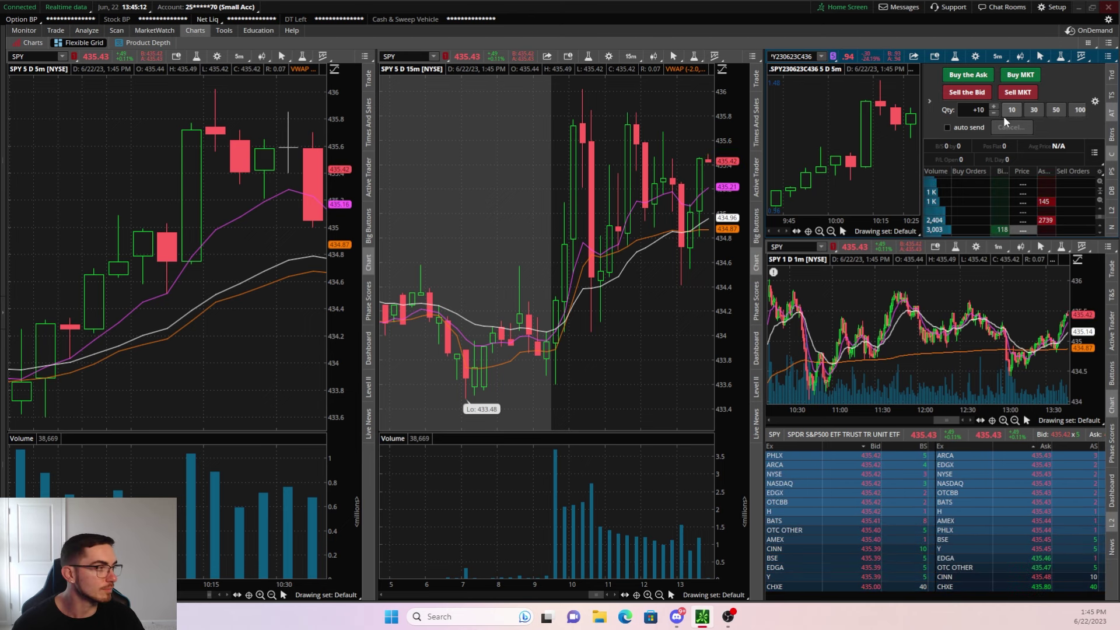
{"action": "left_click", "coordinate": [1033, 111]}
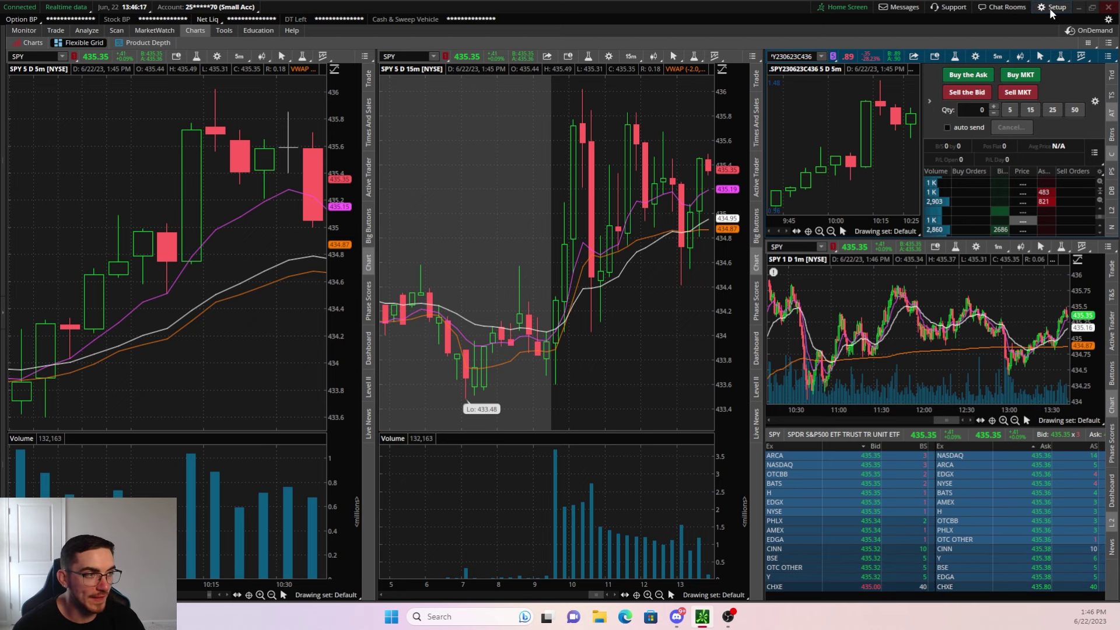
- Set the options default order quantity to 1 in Application Settings, apply, then choose the 1 preset
{"action": "left_click", "coordinate": [1051, 8]}
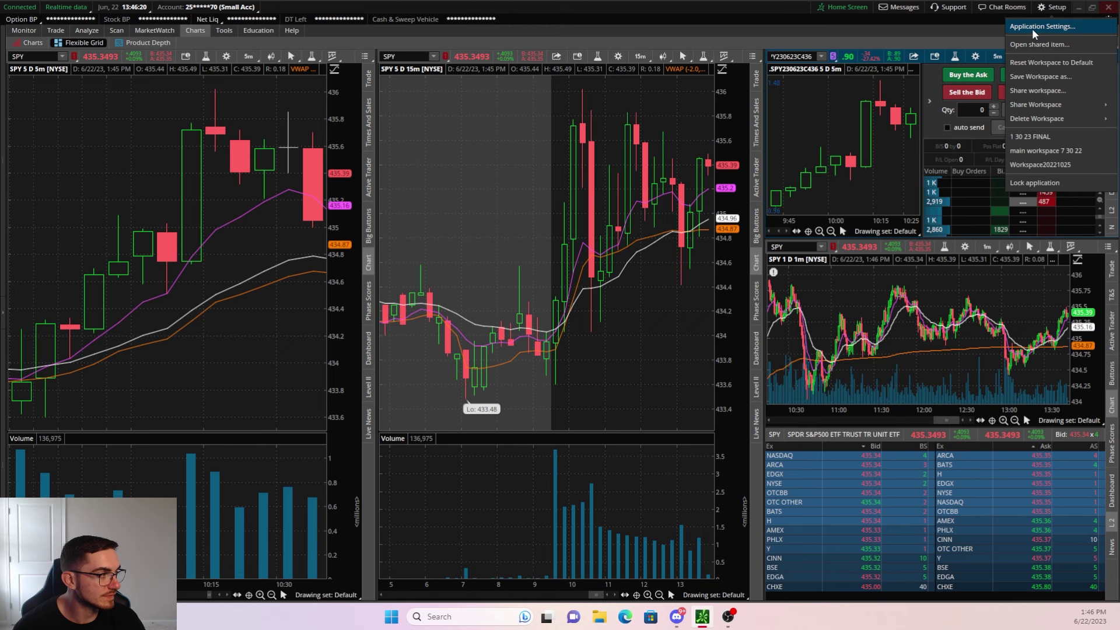
{"action": "left_click", "coordinate": [1031, 29]}
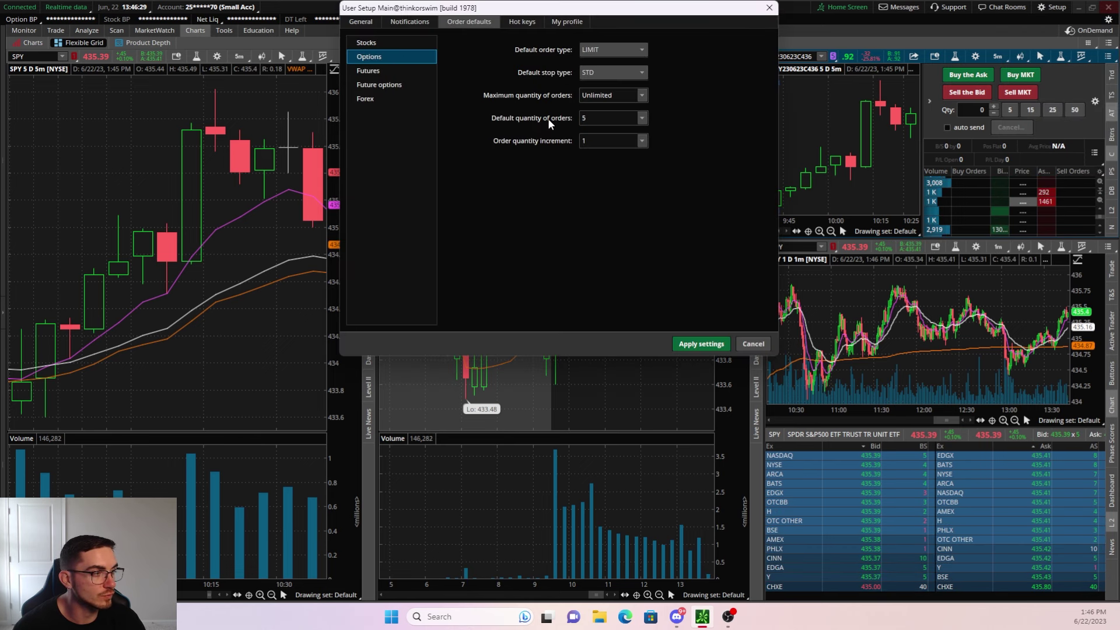
{"action": "left_click", "coordinate": [643, 120]}
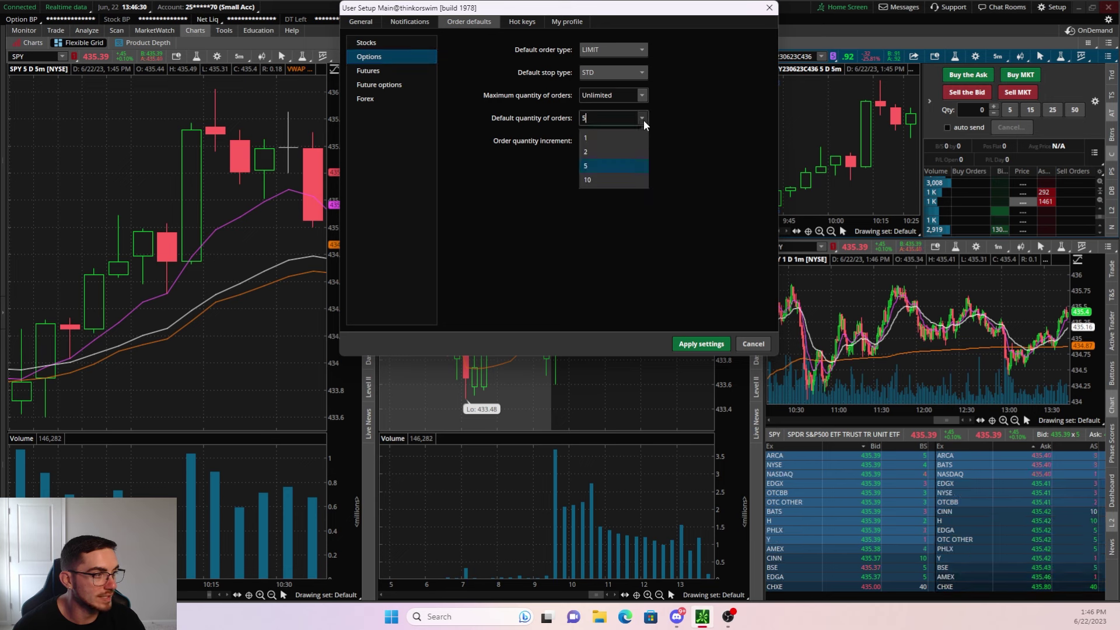
{"action": "left_click", "coordinate": [605, 138]}
{"action": "left_click", "coordinate": [702, 344]}
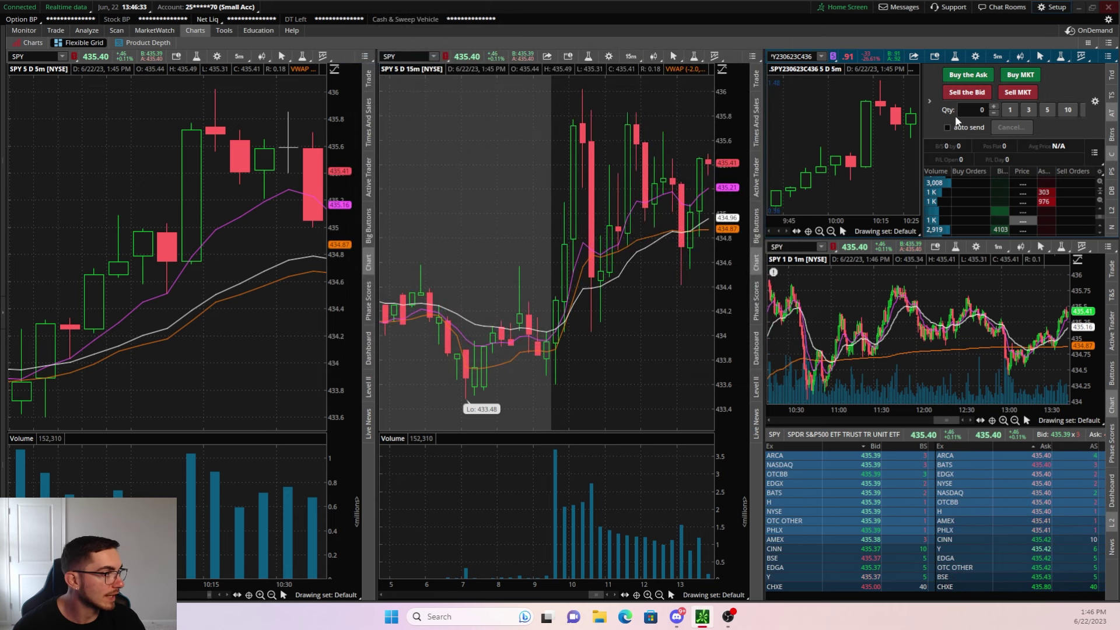
{"action": "left_click", "coordinate": [1007, 112]}
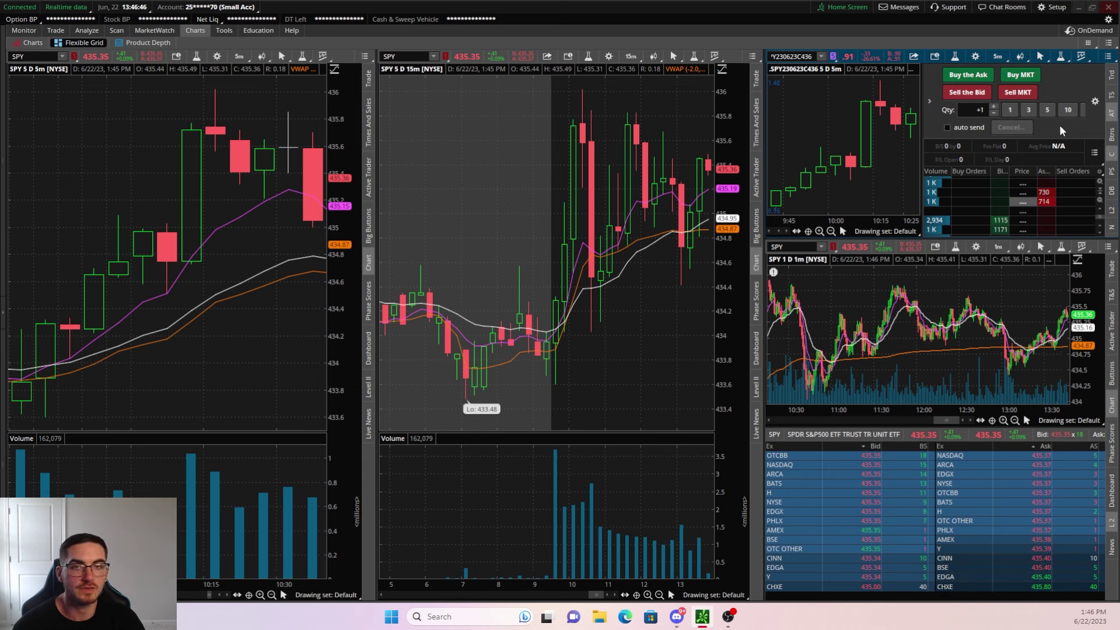
- Enter 50 as the order quantity, reset it to 1, enable auto send, and sell one contract
{"action": "left_click", "coordinate": [979, 111]}
{"action": "key", "text": "BackSpace"}
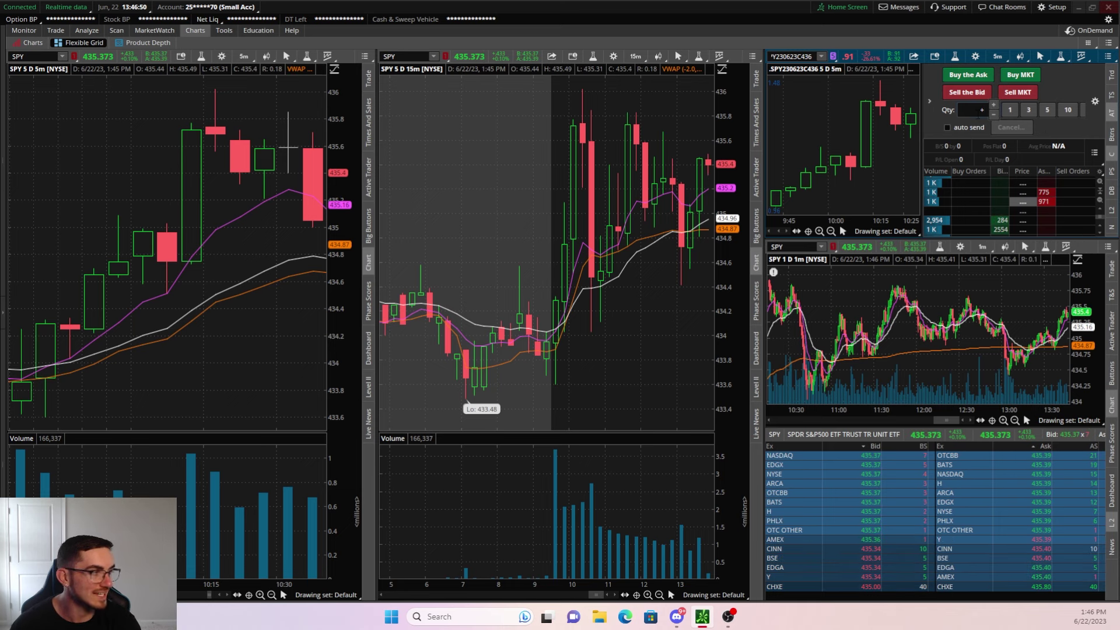
{"action": "type", "text": "50"}
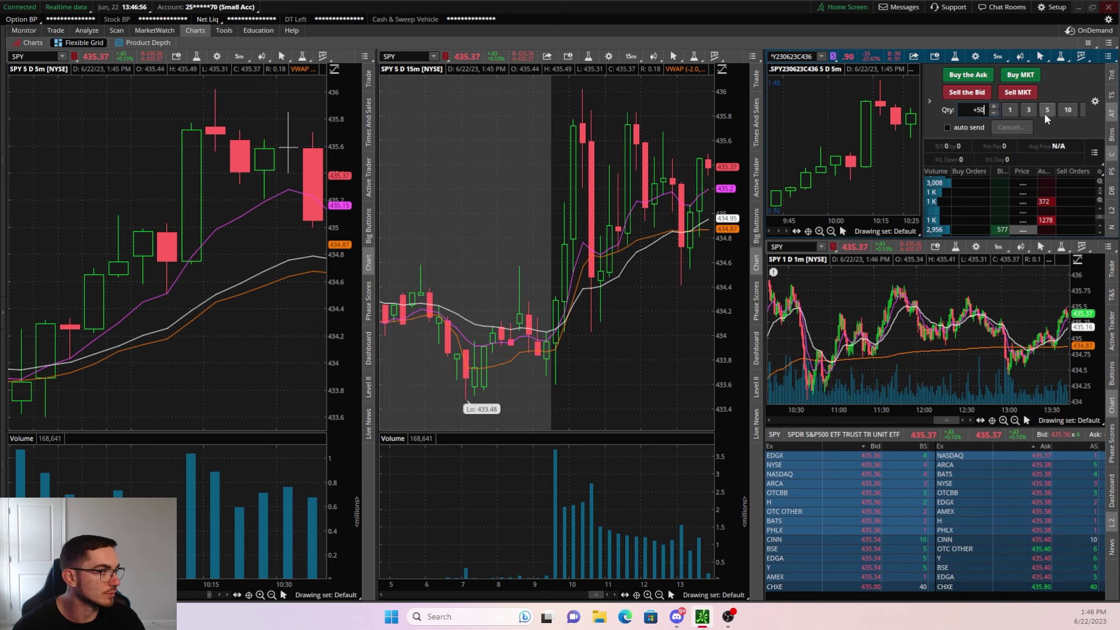
{"action": "left_click", "coordinate": [1008, 110]}
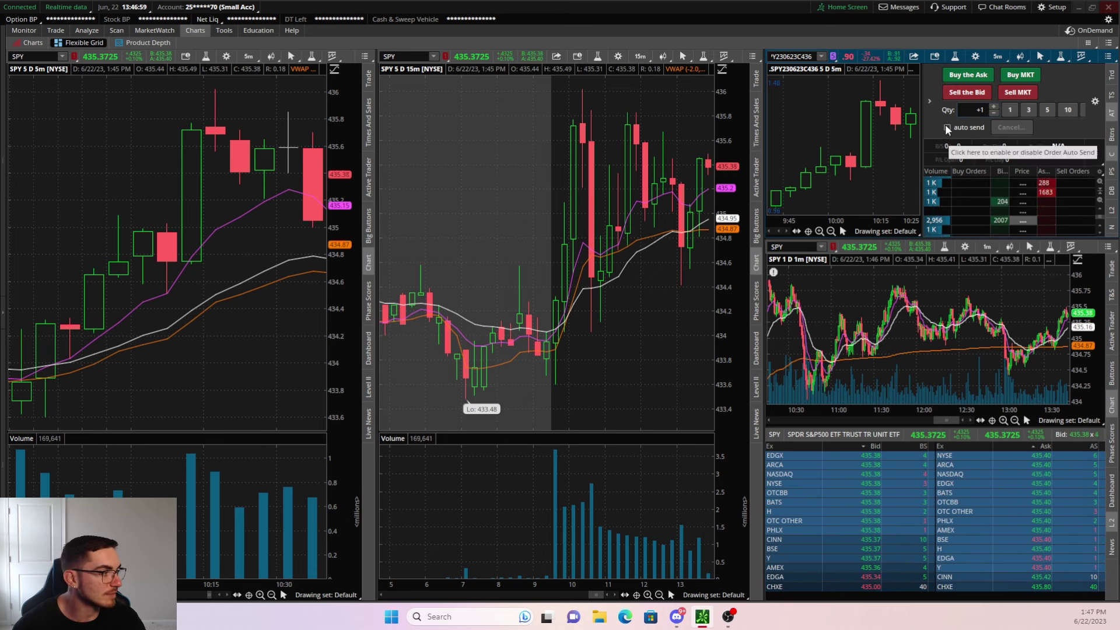
{"action": "left_click", "coordinate": [945, 127]}
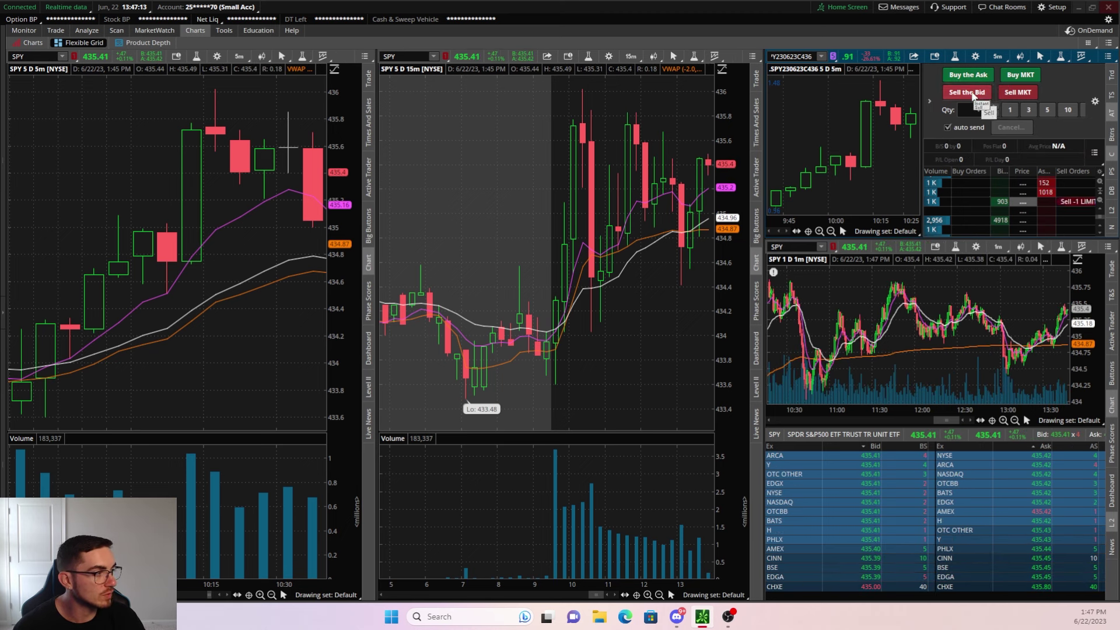
{"action": "left_click", "coordinate": [1013, 92]}
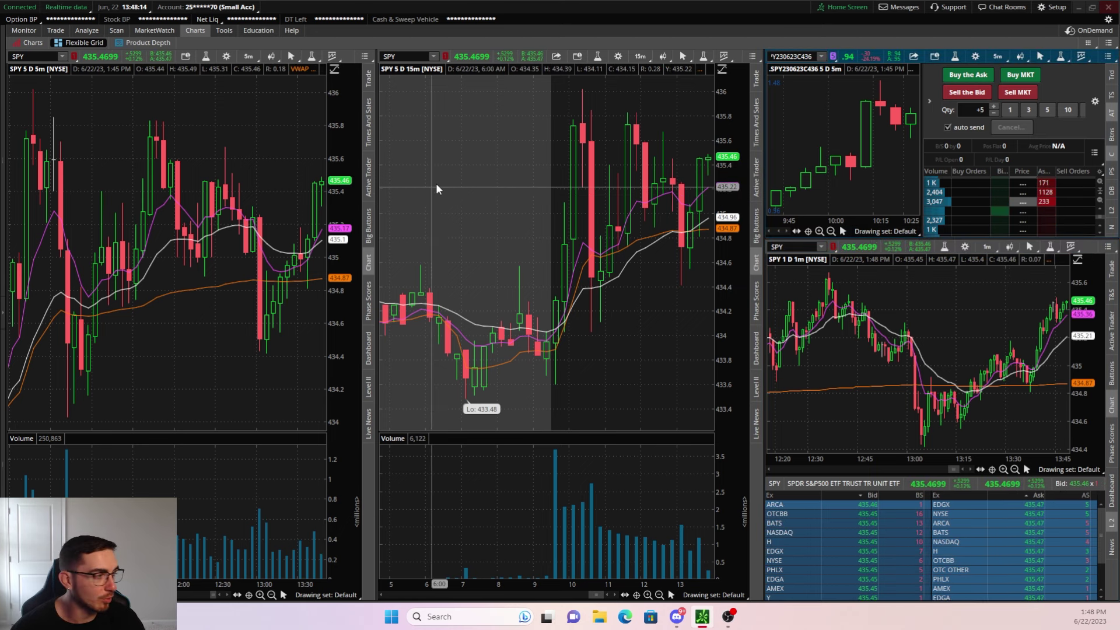
- Buy five contracts at market, then load the MRNA230623C120 call into the option cell
{"action": "left_click", "coordinate": [1038, 76]}
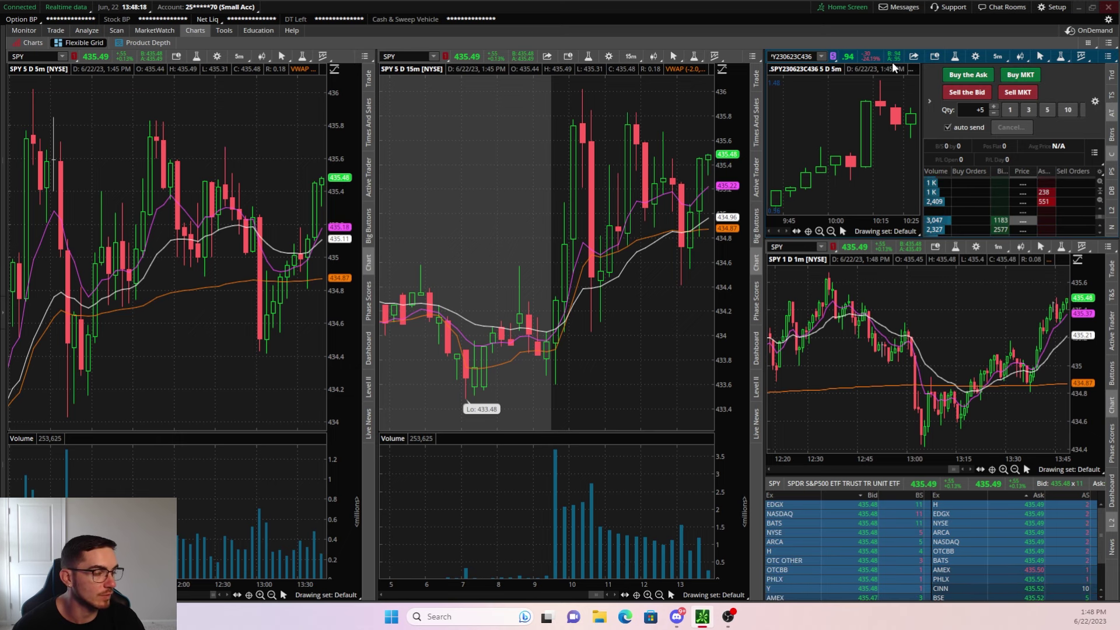
{"action": "left_click", "coordinate": [821, 56]}
{"action": "type", "text": "M"}
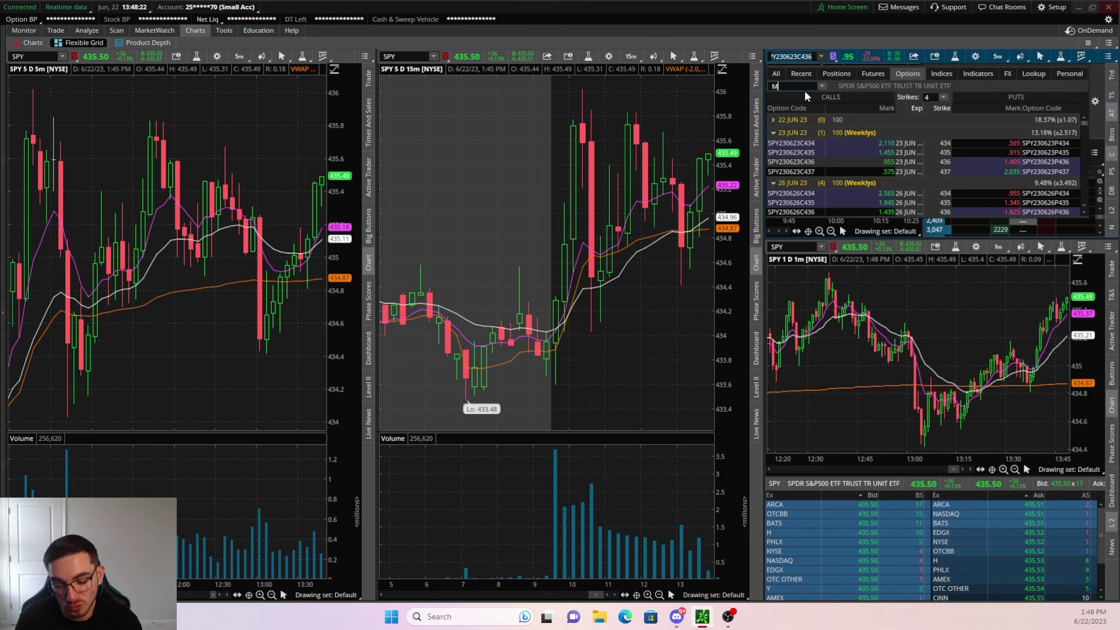
{"action": "type", "text": "RNA"}
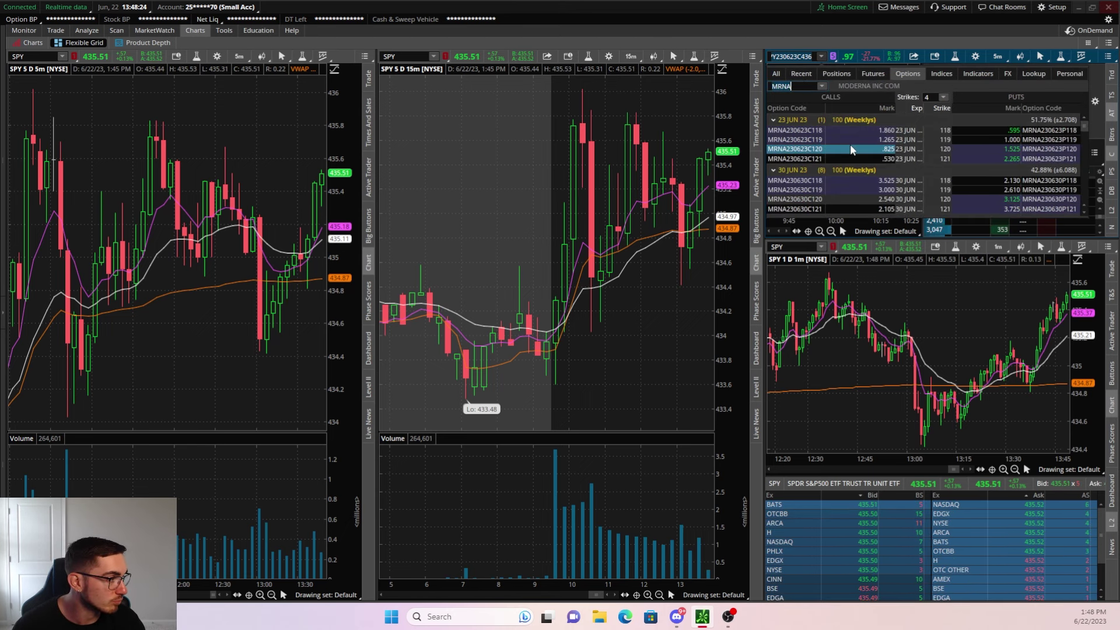
{"action": "left_click", "coordinate": [850, 149]}
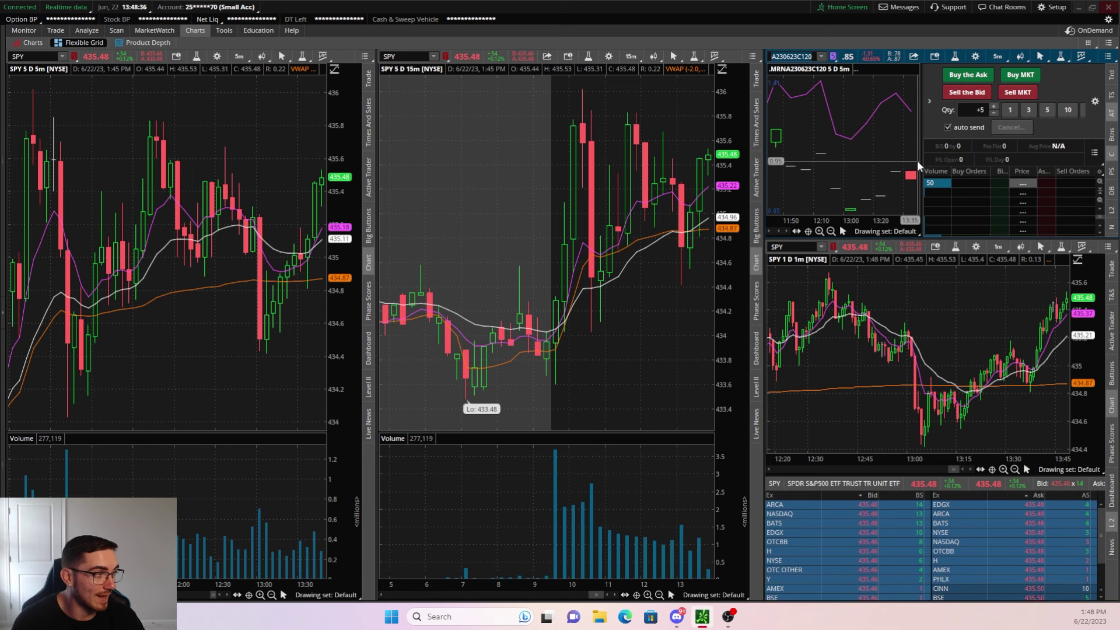
- Switch the option cell back to the SPY230623C436 call
{"action": "left_click", "coordinate": [821, 56]}
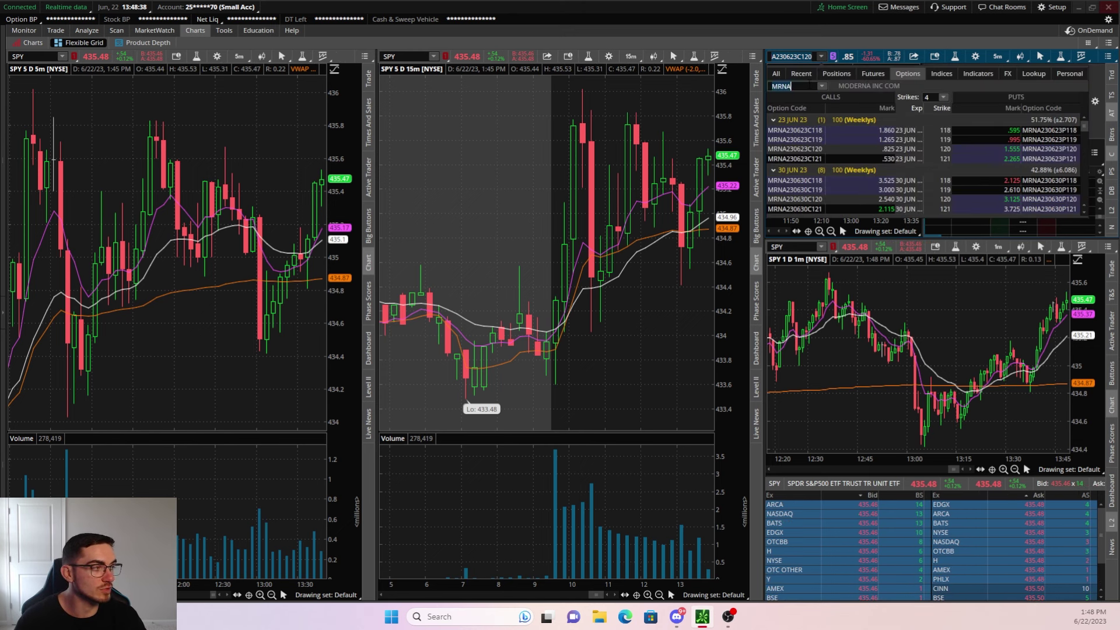
{"action": "type", "text": "SPY"}
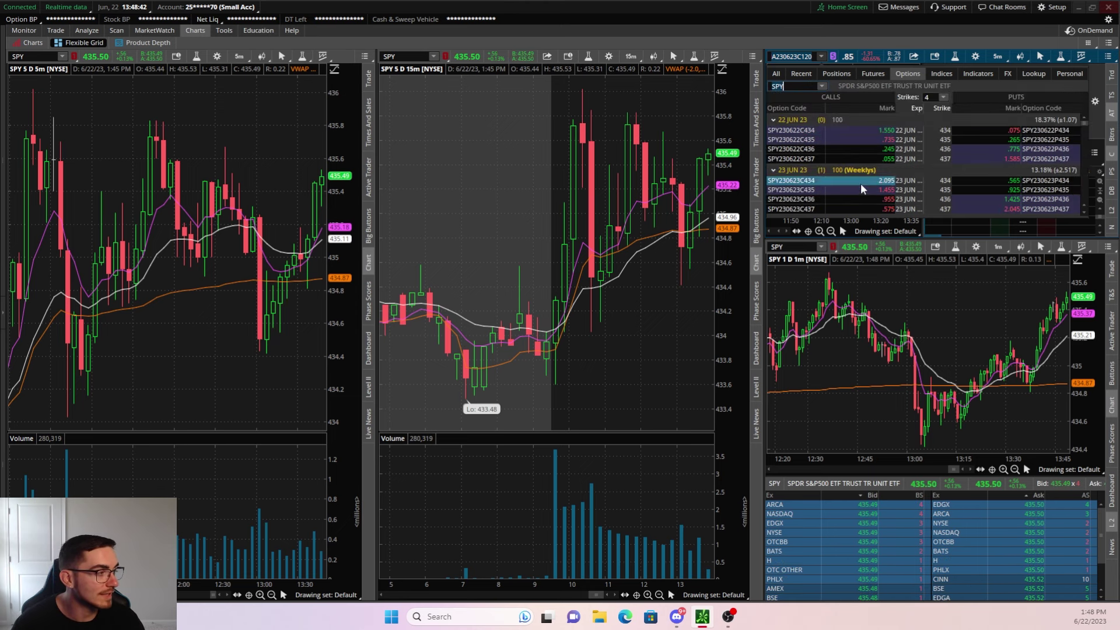
{"action": "left_click", "coordinate": [877, 199]}
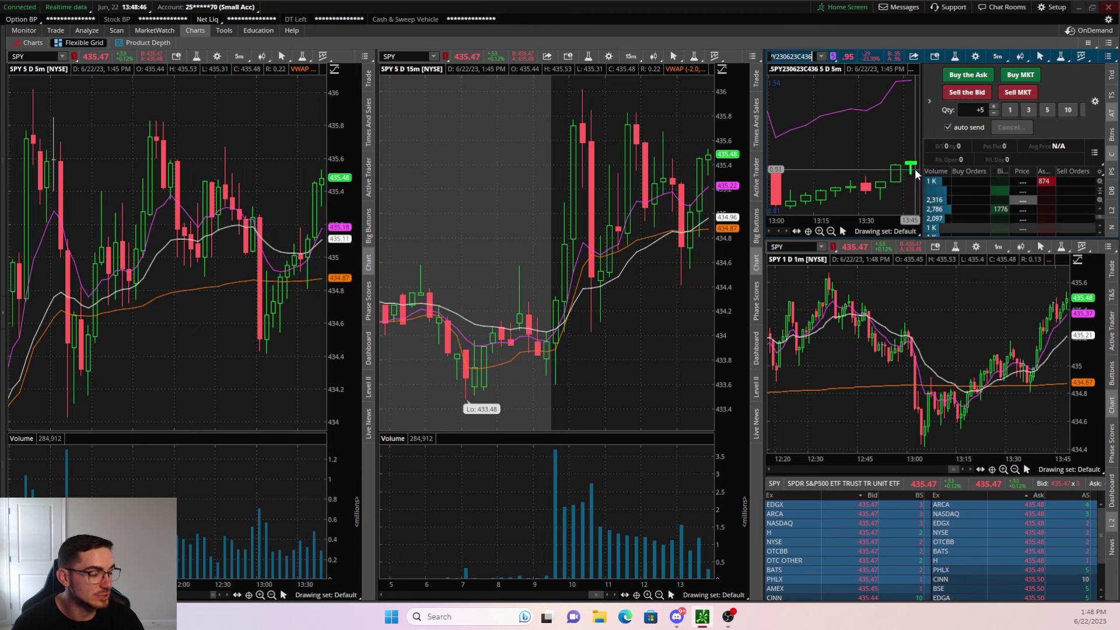
- Send five-contract orders on the SPY 436 call: Buy MKT, Sell the Bid, Sell MKT, Buy the Ask
{"action": "left_click", "coordinate": [1034, 75]}
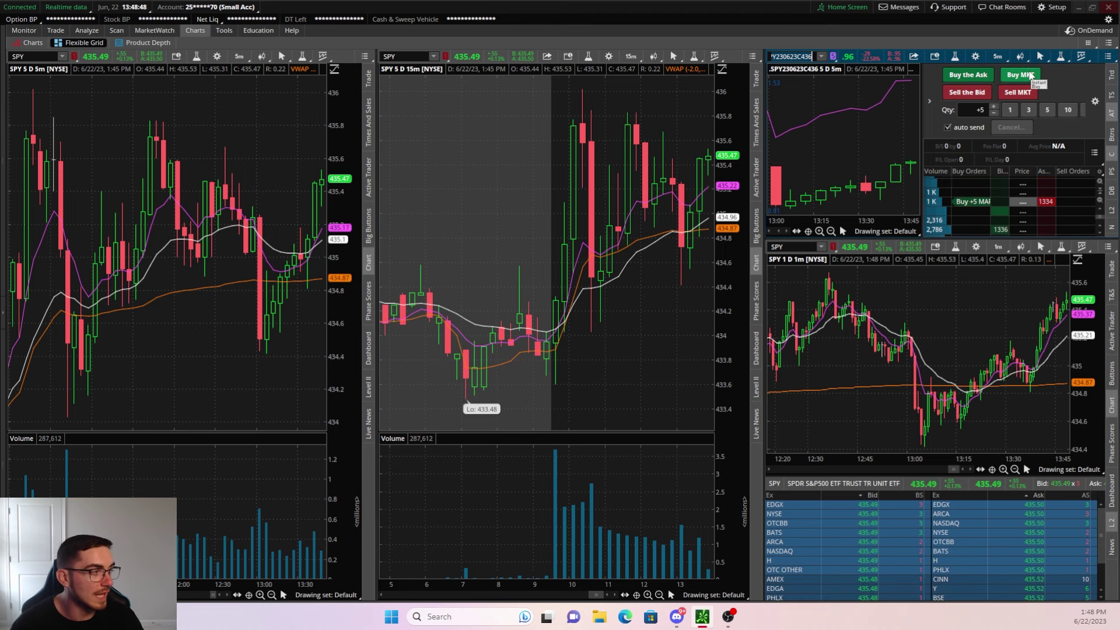
{"action": "left_click", "coordinate": [970, 92]}
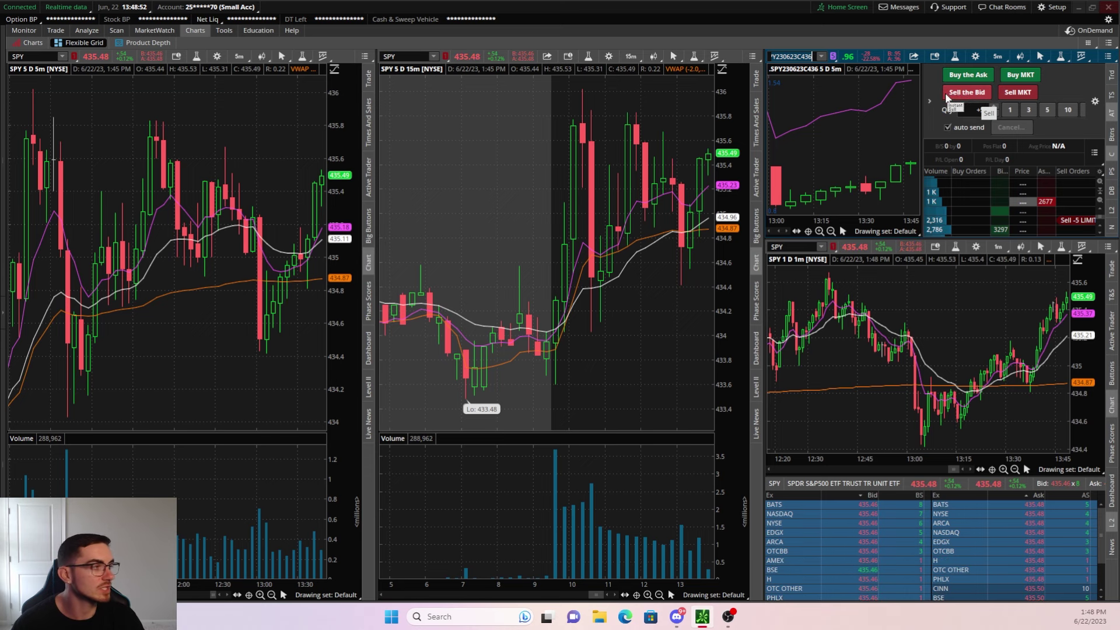
{"action": "left_click", "coordinate": [1007, 93]}
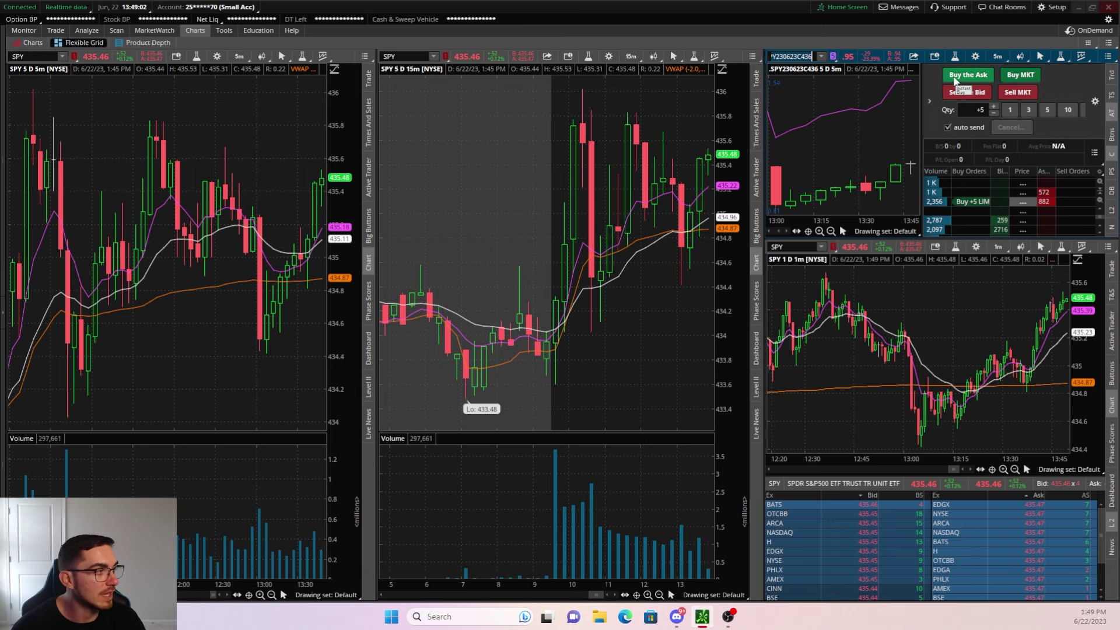
{"action": "left_click", "coordinate": [957, 77]}
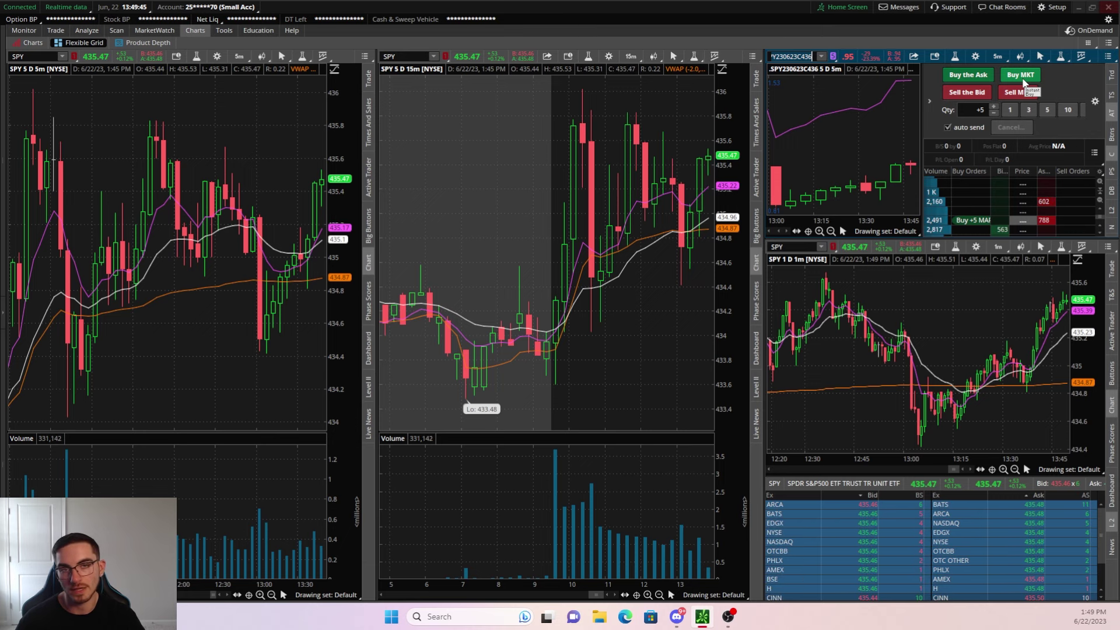
- Sell five contracts at the bid and at market, then set the quantity to 1
{"action": "left_click", "coordinate": [968, 92]}
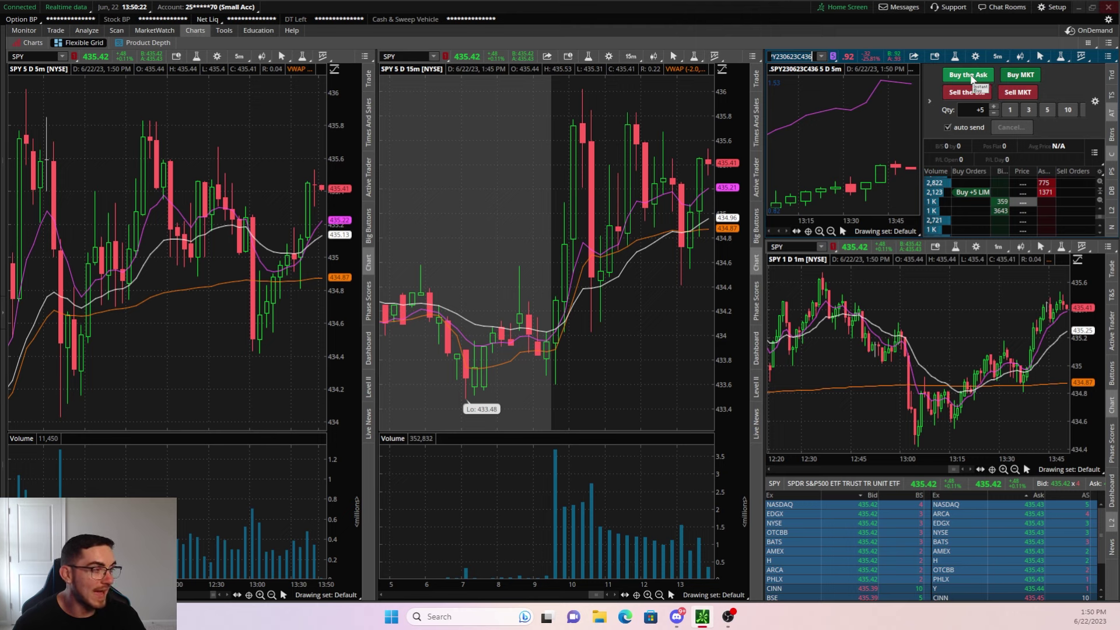
{"action": "left_click", "coordinate": [963, 95]}
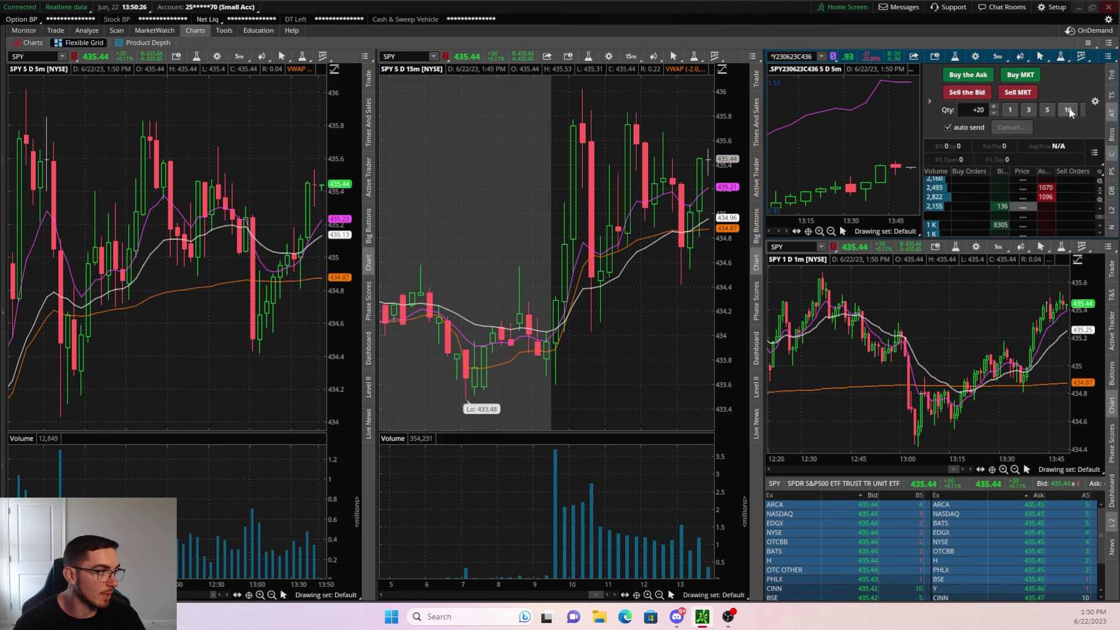
{"action": "left_click", "coordinate": [1009, 110]}
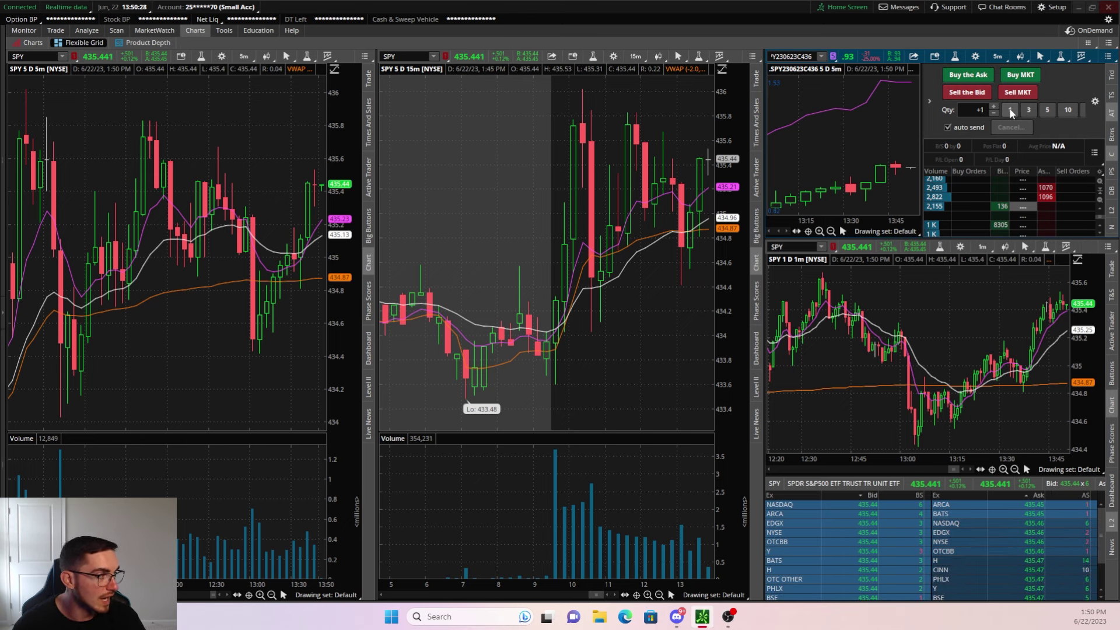